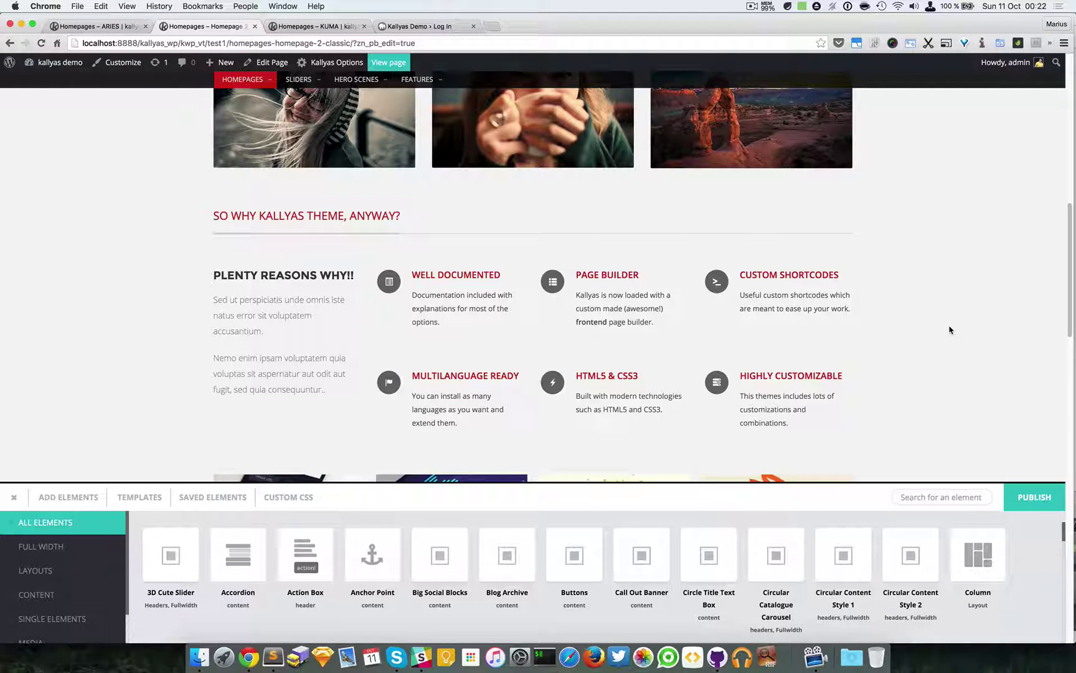
Check the PLENTY REASONS WHY!! intro column's width options and close them unchanged.
scroll(953, 311, up, 1)
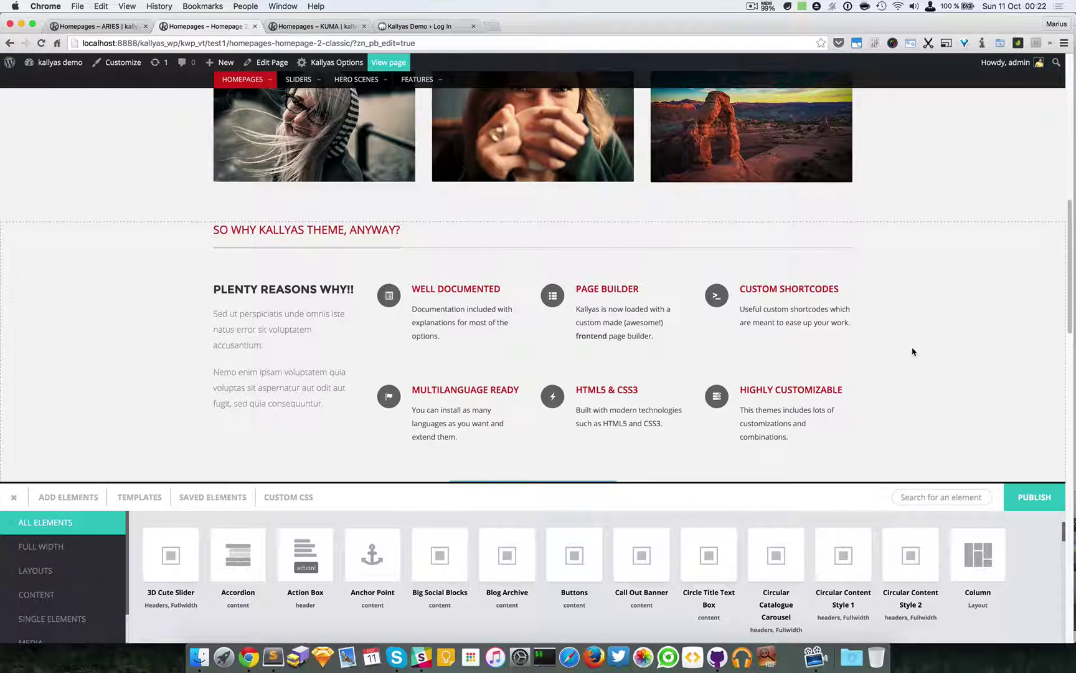
mouse_move(569, 335)
mouse_move(447, 288)
scroll(939, 335, up, 15)
mouse_move(323, 122)
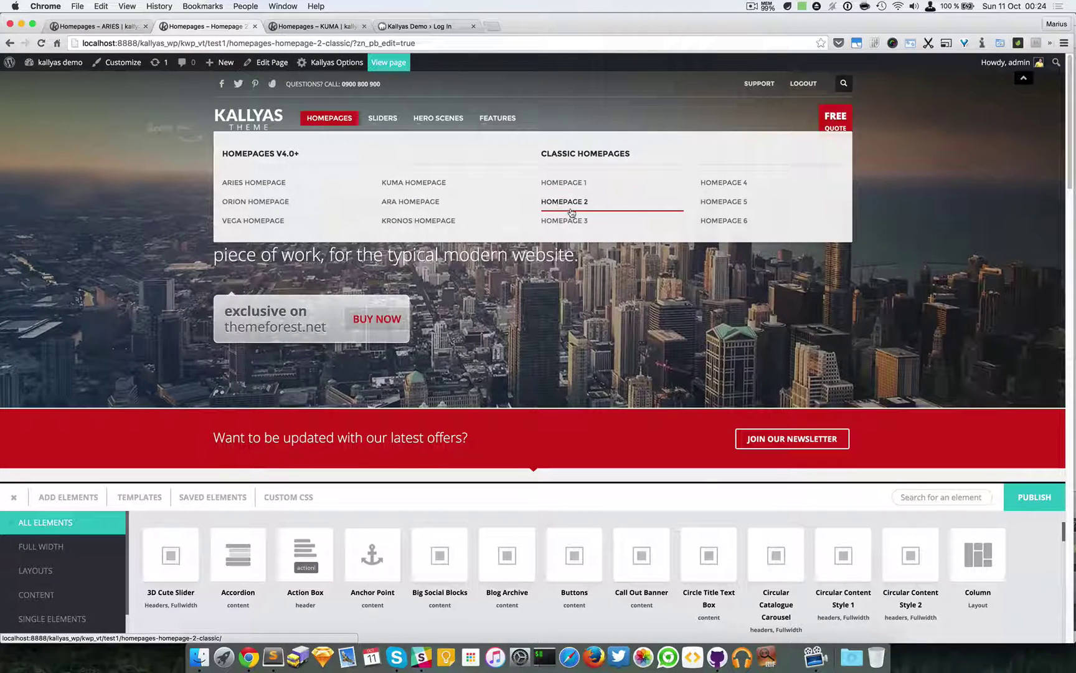
scroll(591, 374, down, 5)
scroll(591, 372, down, 10)
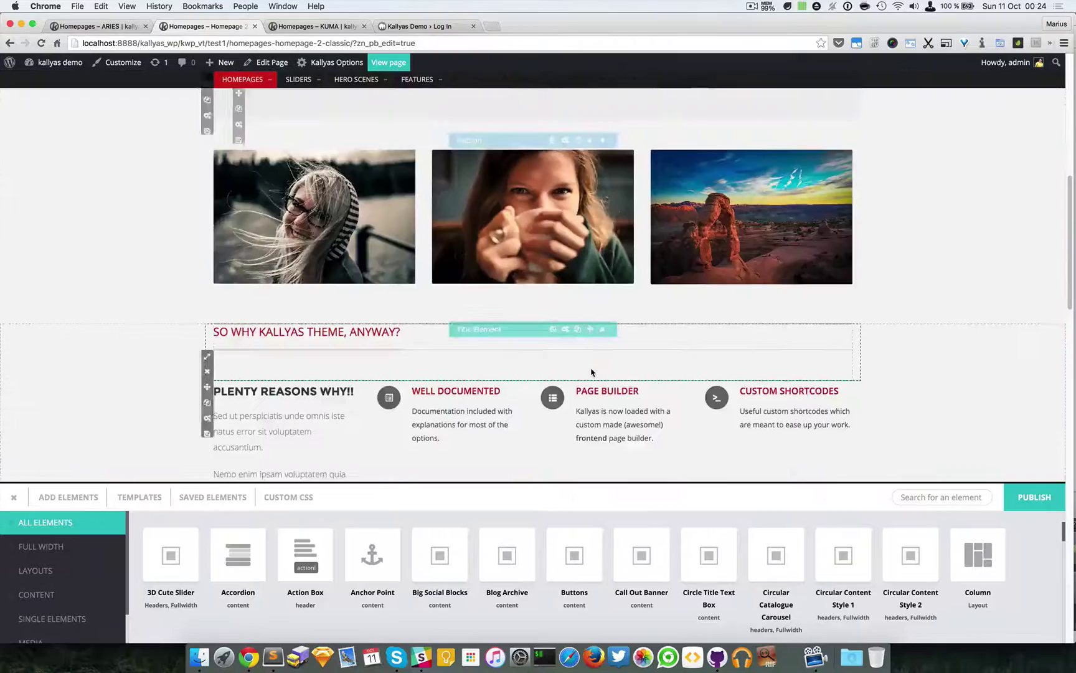
scroll(580, 355, up, 4)
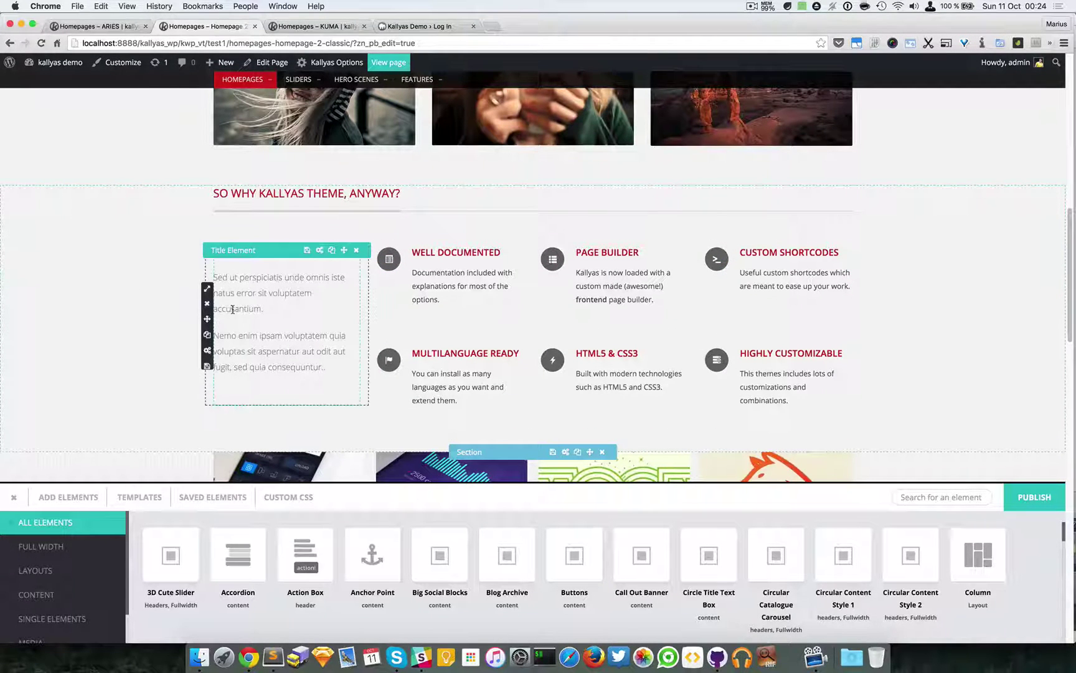
click(211, 290)
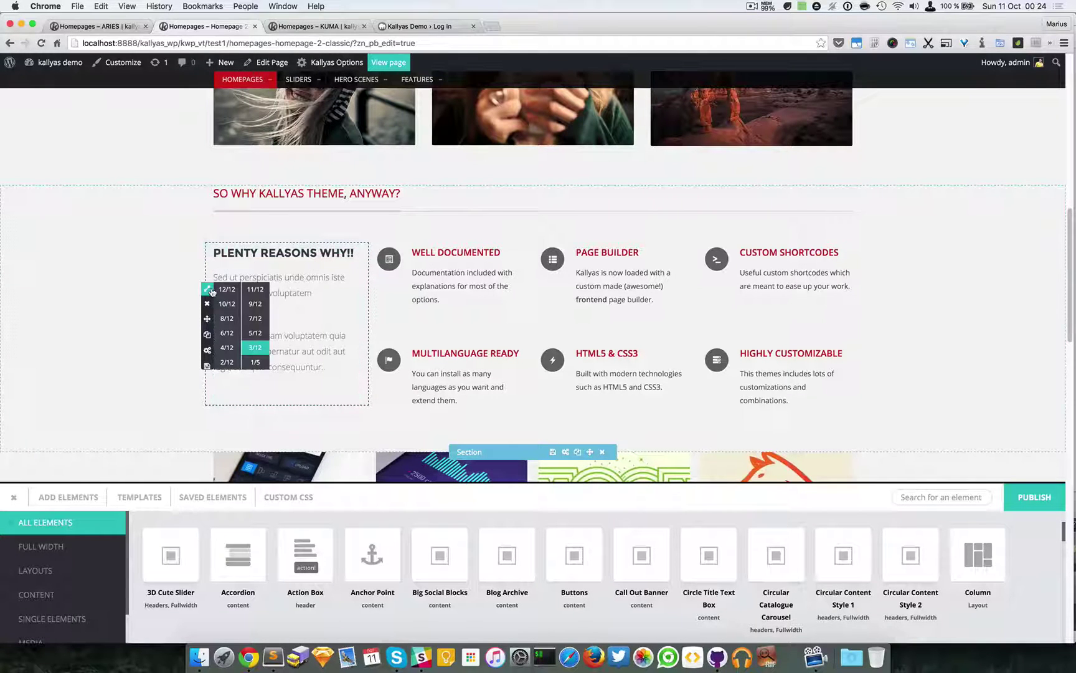
click(257, 352)
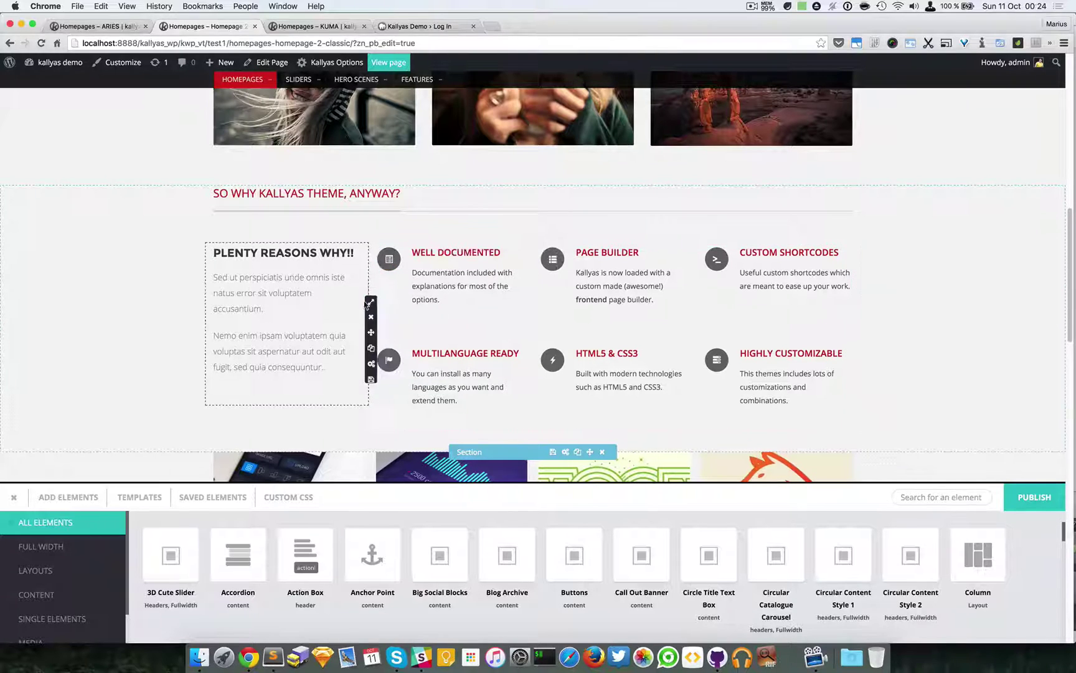
mouse_move(378, 306)
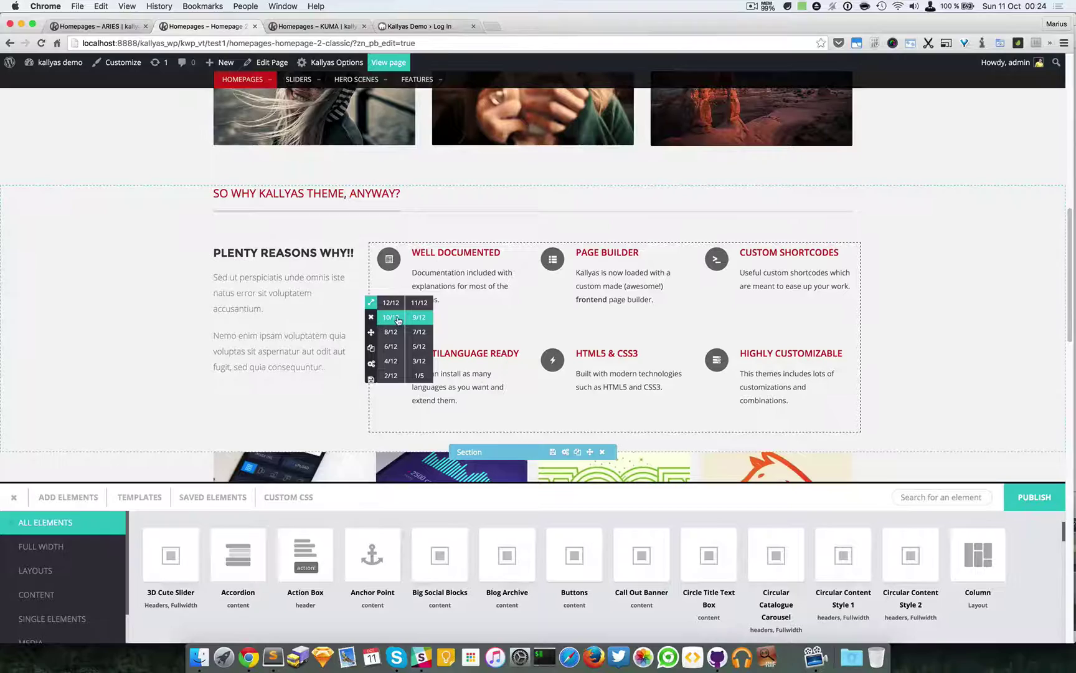
Resize the features column to full 12/12 width, then to half 6/12 width.
click(391, 303)
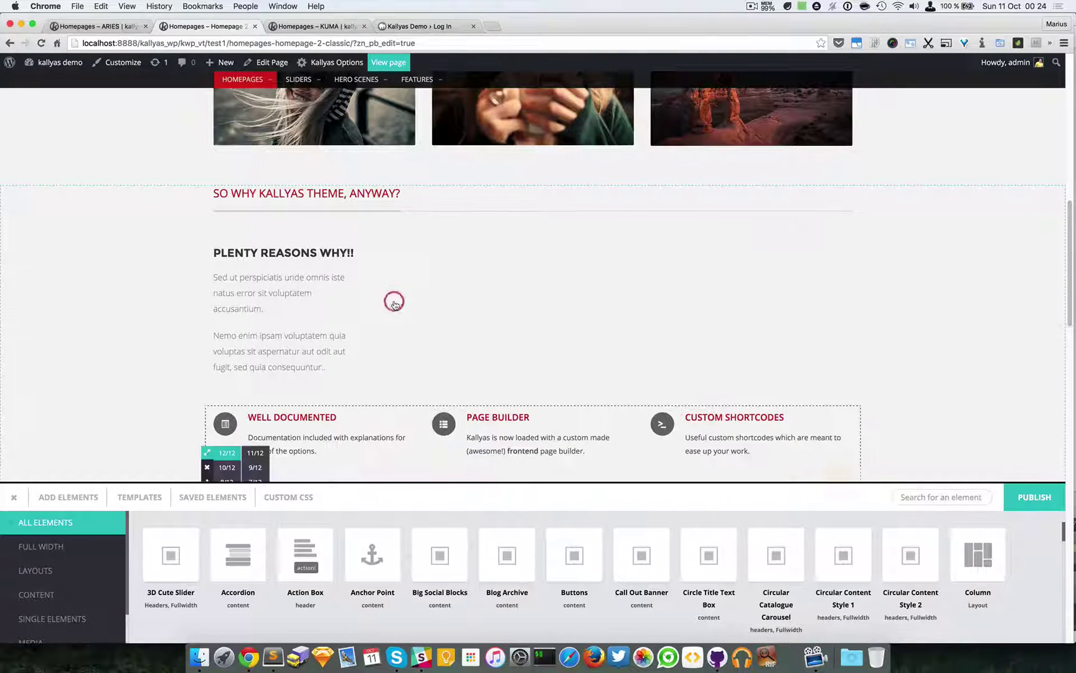
scroll(623, 324, down, 5)
scroll(198, 252, up, 2)
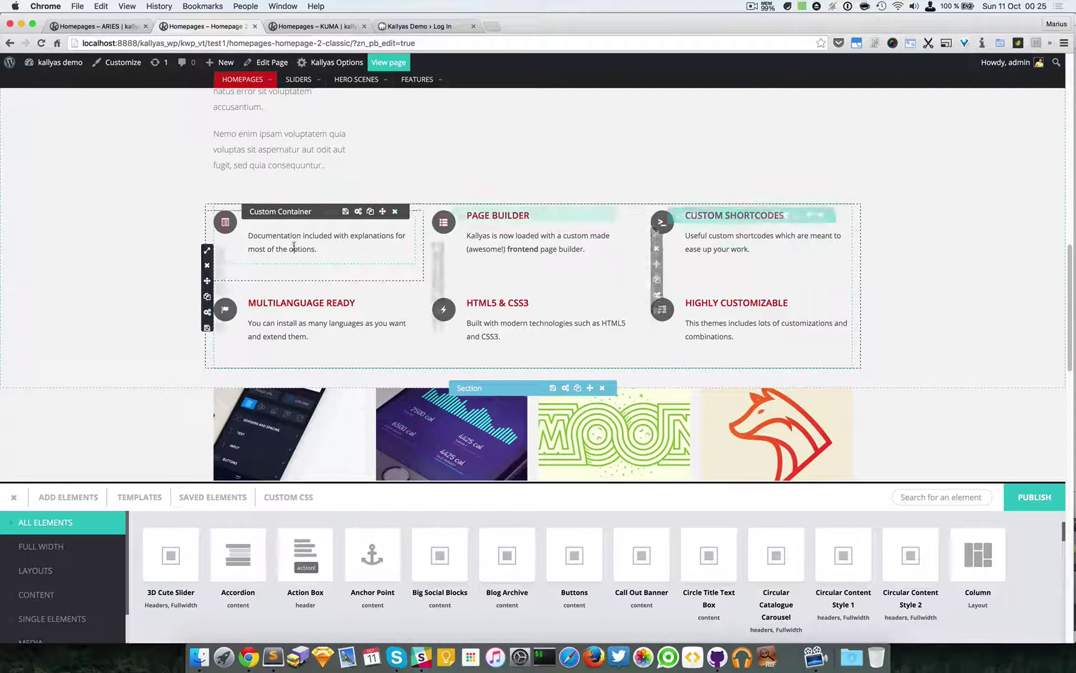
click(208, 251)
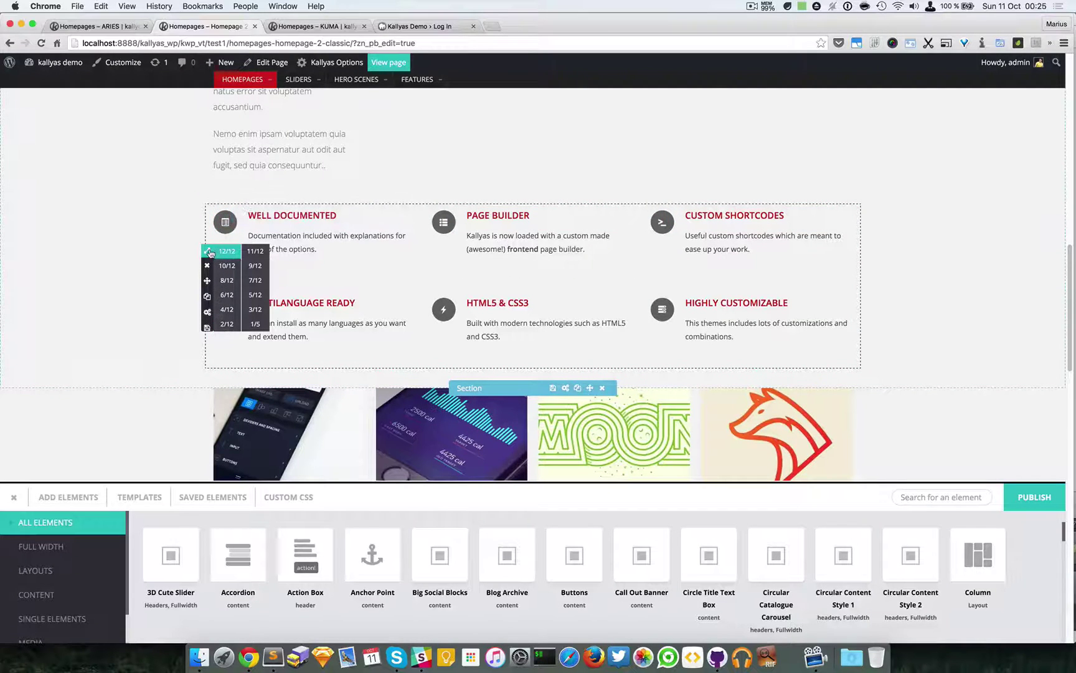
click(227, 295)
Nudge the first icon box back in place and widen the features column to 9/12.
scroll(228, 298, up, 5)
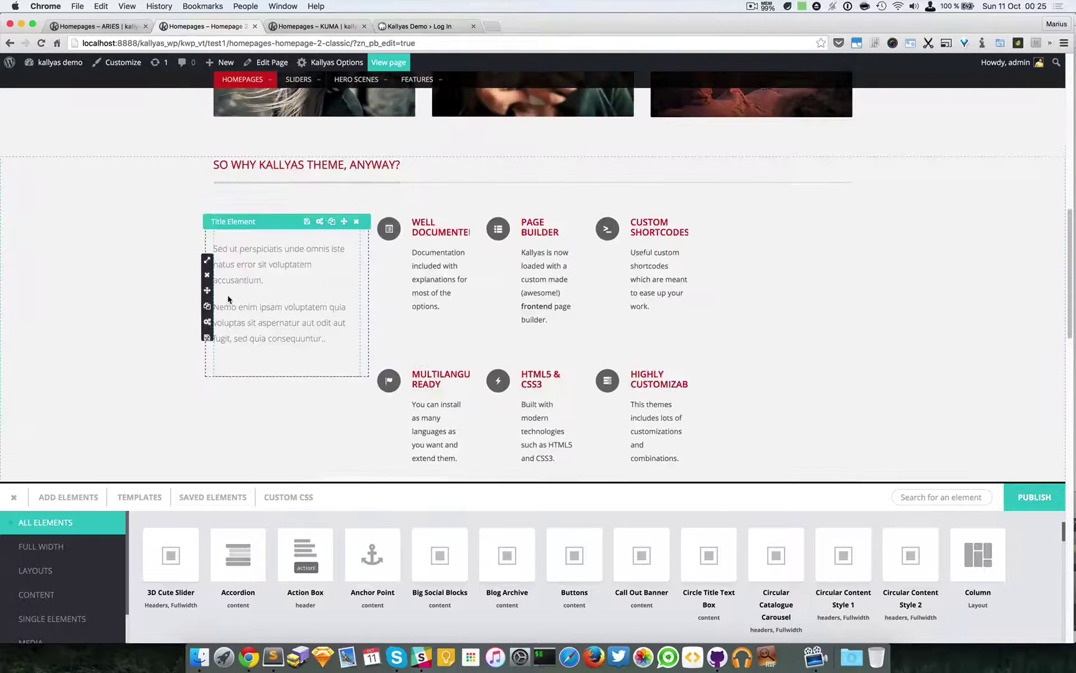
scroll(407, 308, down, 1)
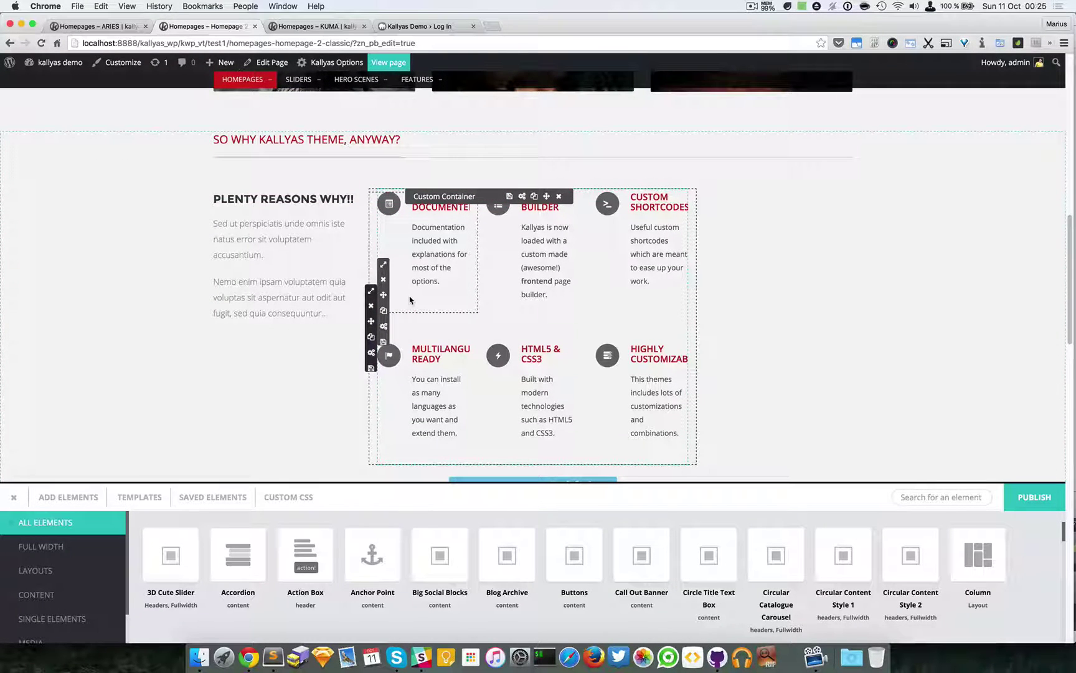
mouse_move(396, 293)
mouse_down()
mouse_move(359, 298)
mouse_move(394, 296)
mouse_up()
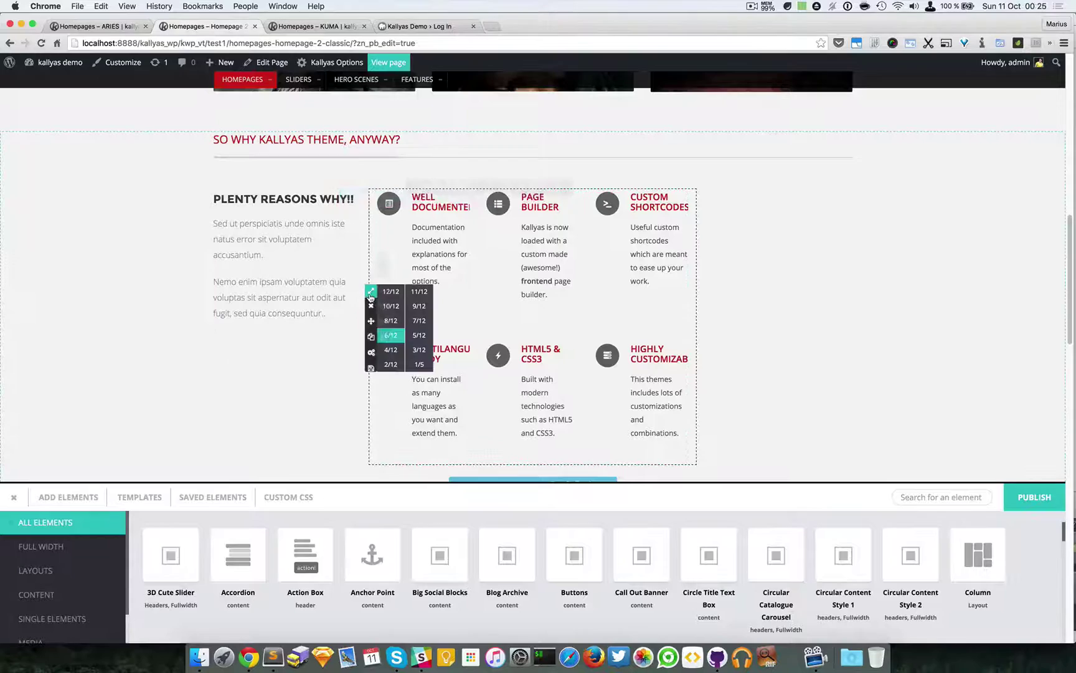
mouse_move(372, 294)
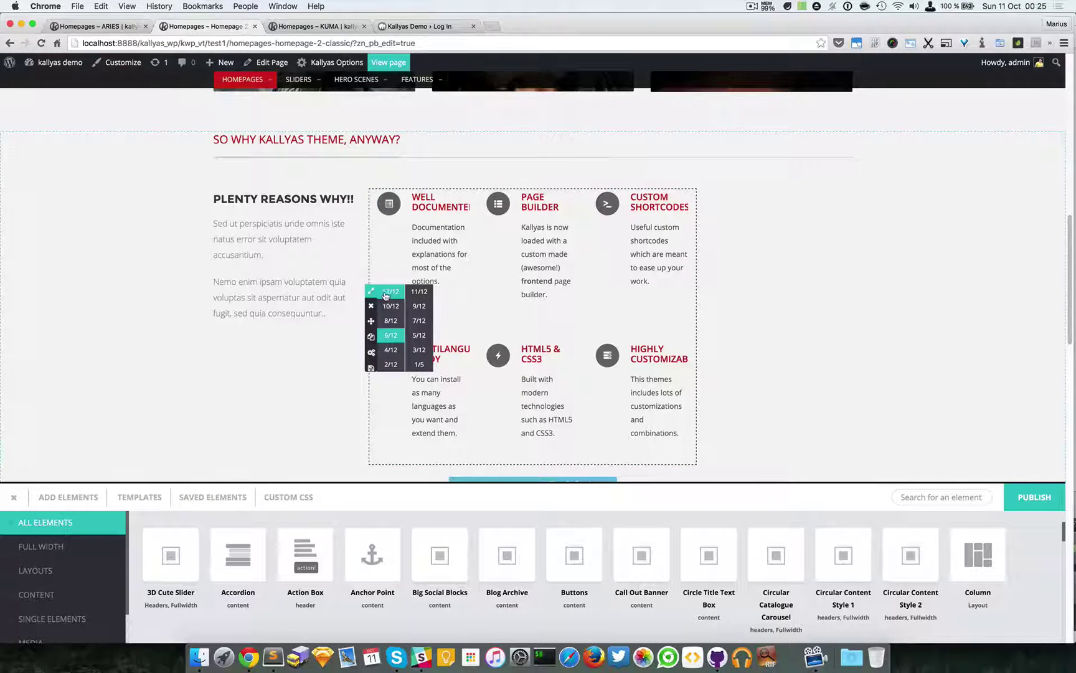
click(417, 305)
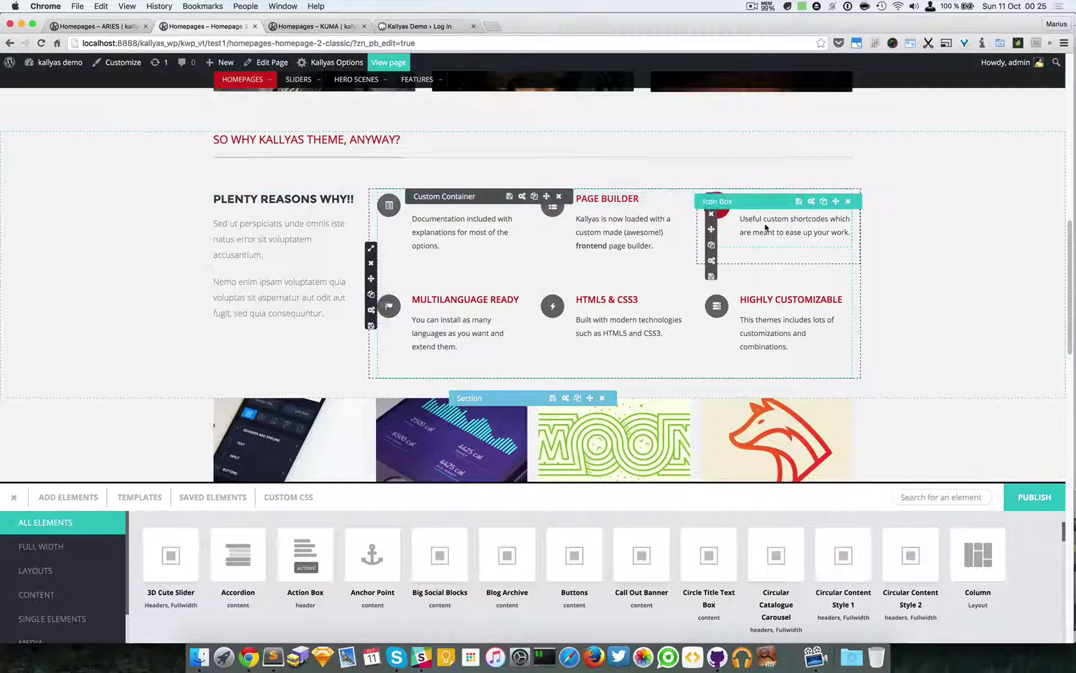
click(385, 248)
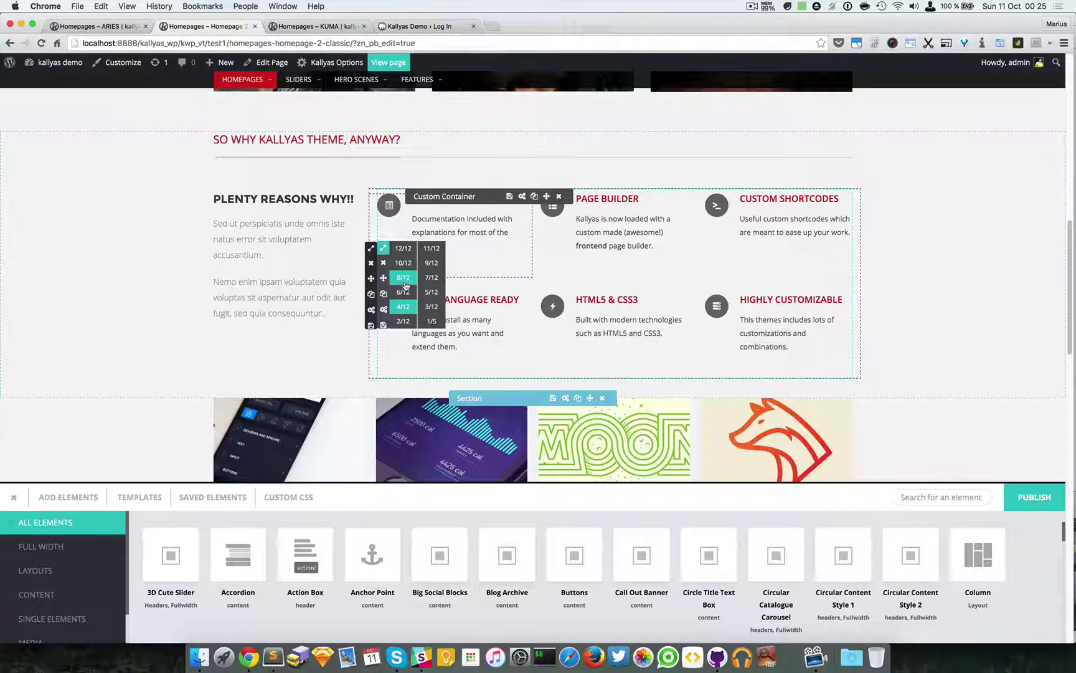
click(404, 278)
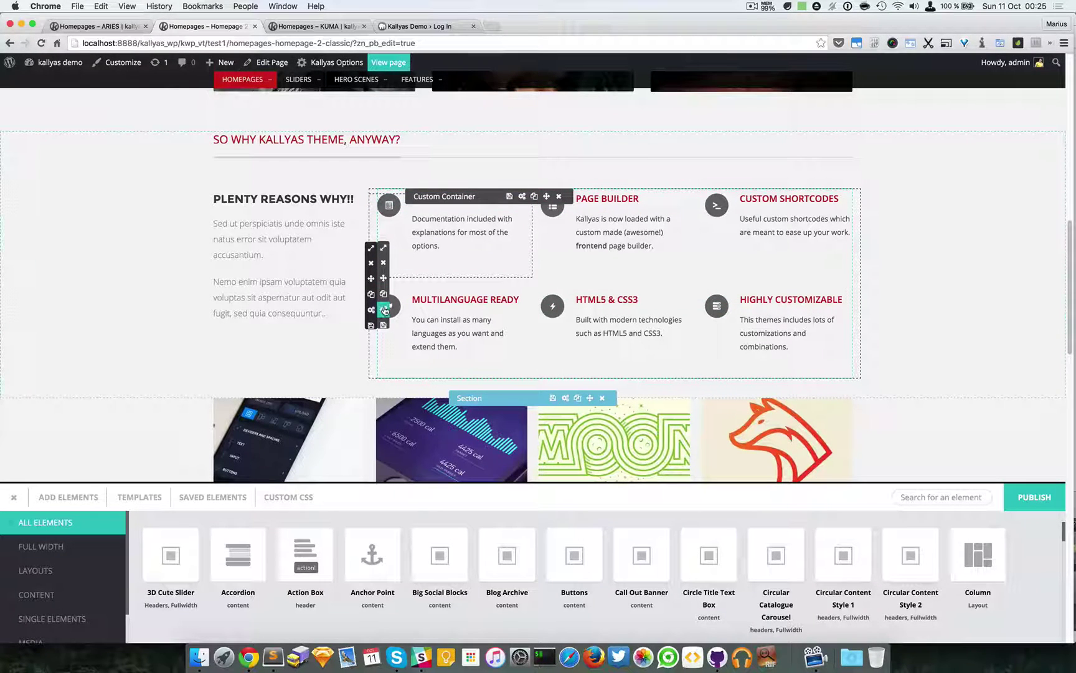
click(384, 247)
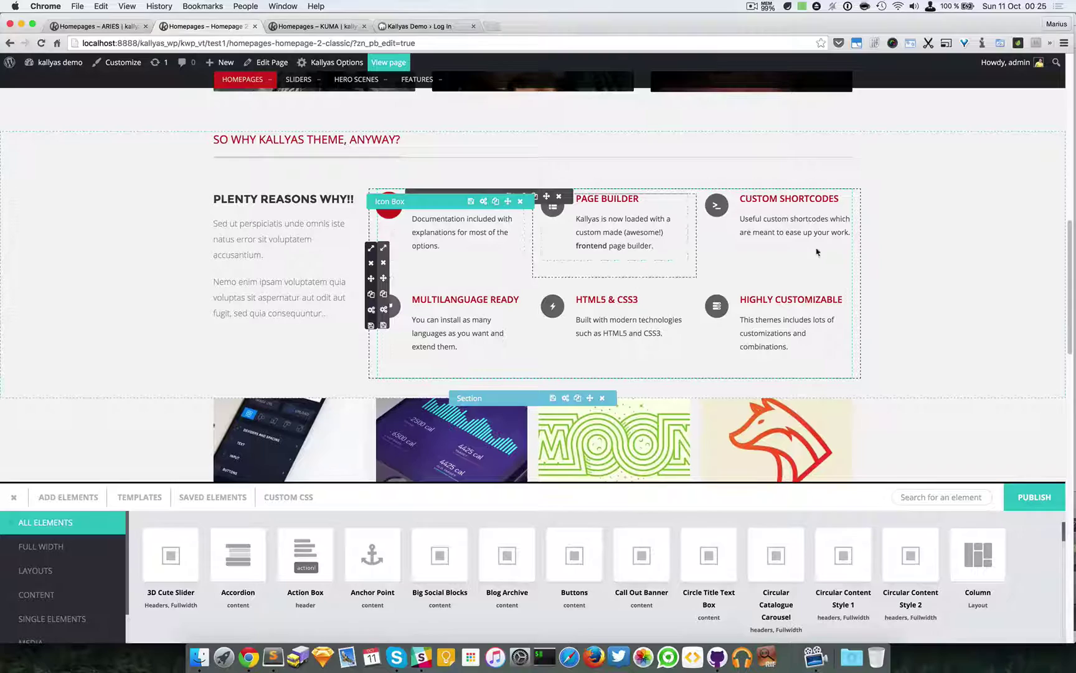
mouse_move(372, 248)
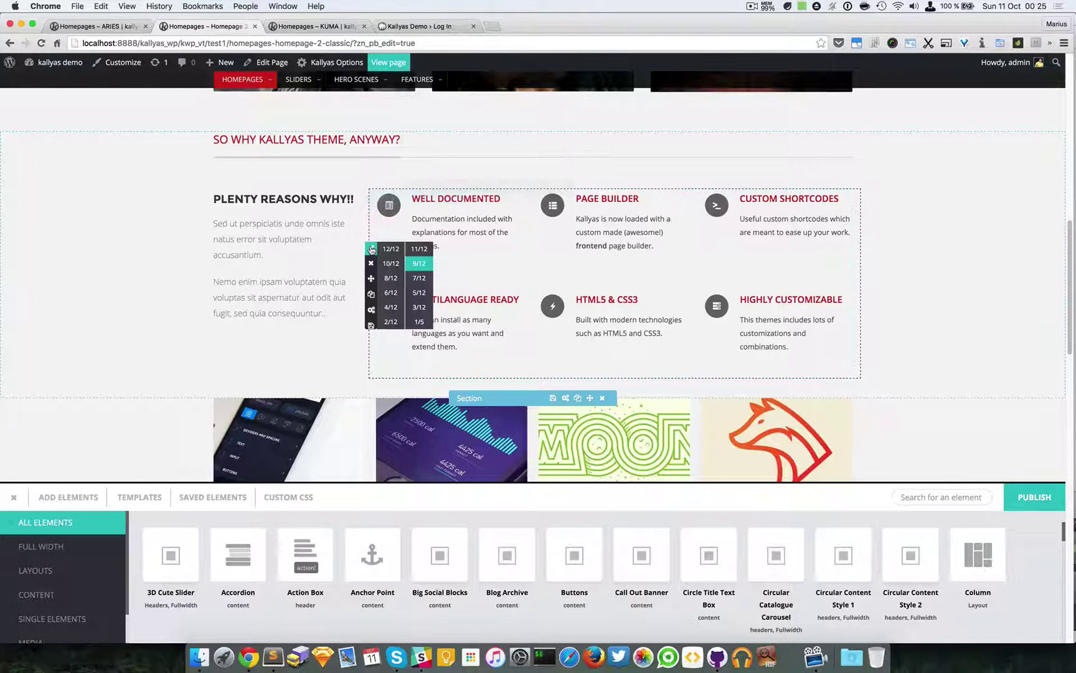
click(419, 267)
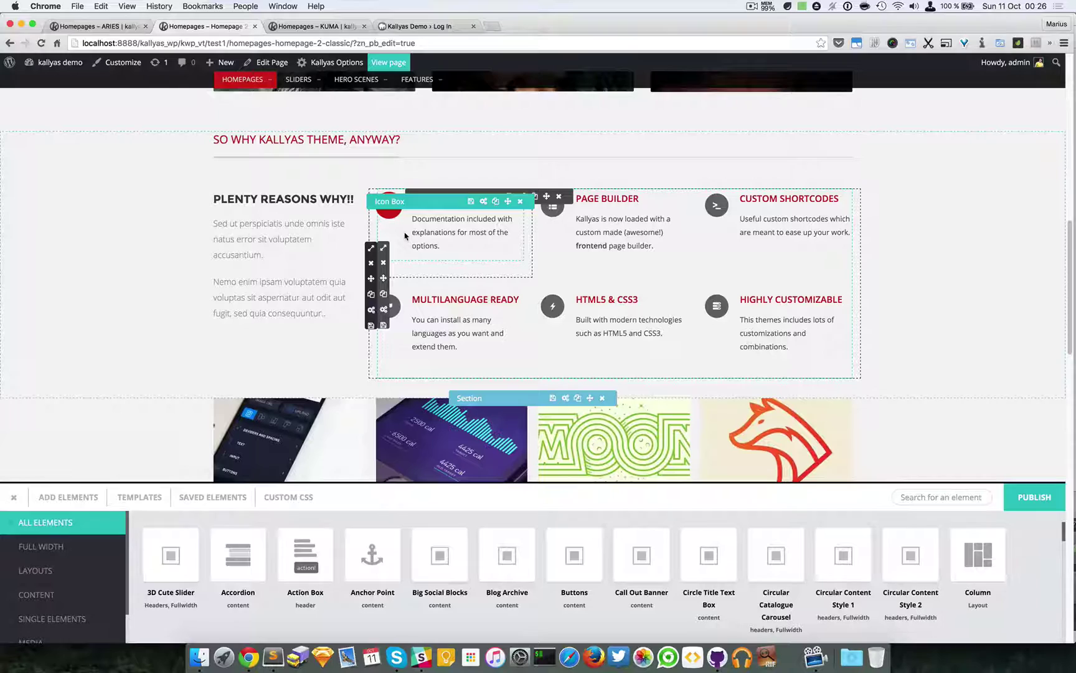
mouse_move(372, 249)
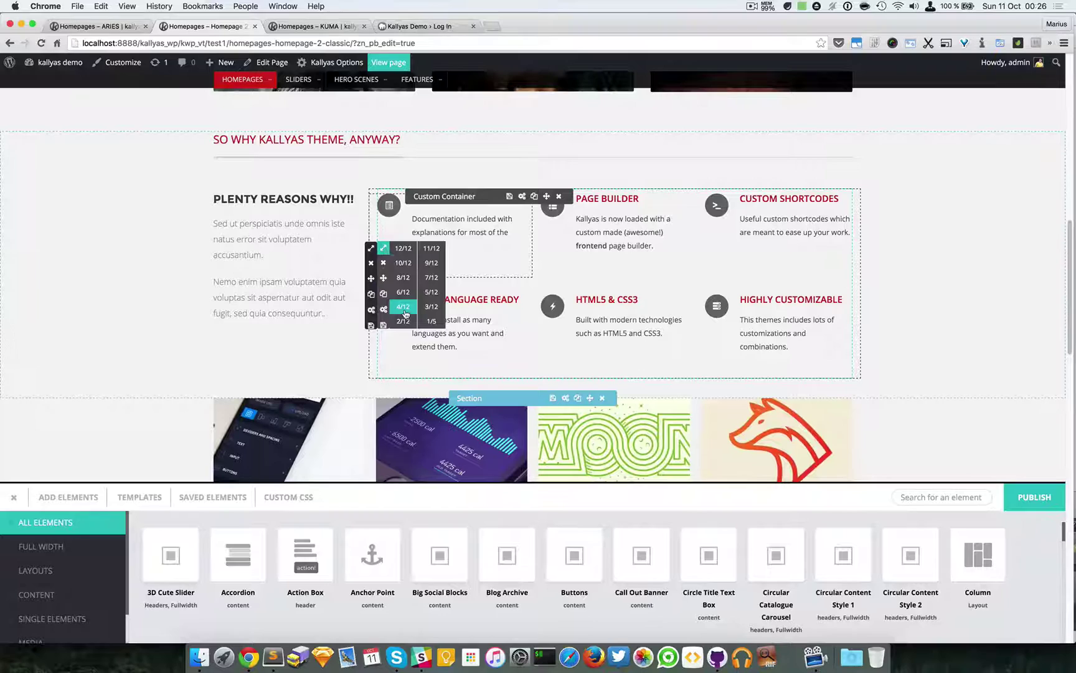
mouse_move(550, 214)
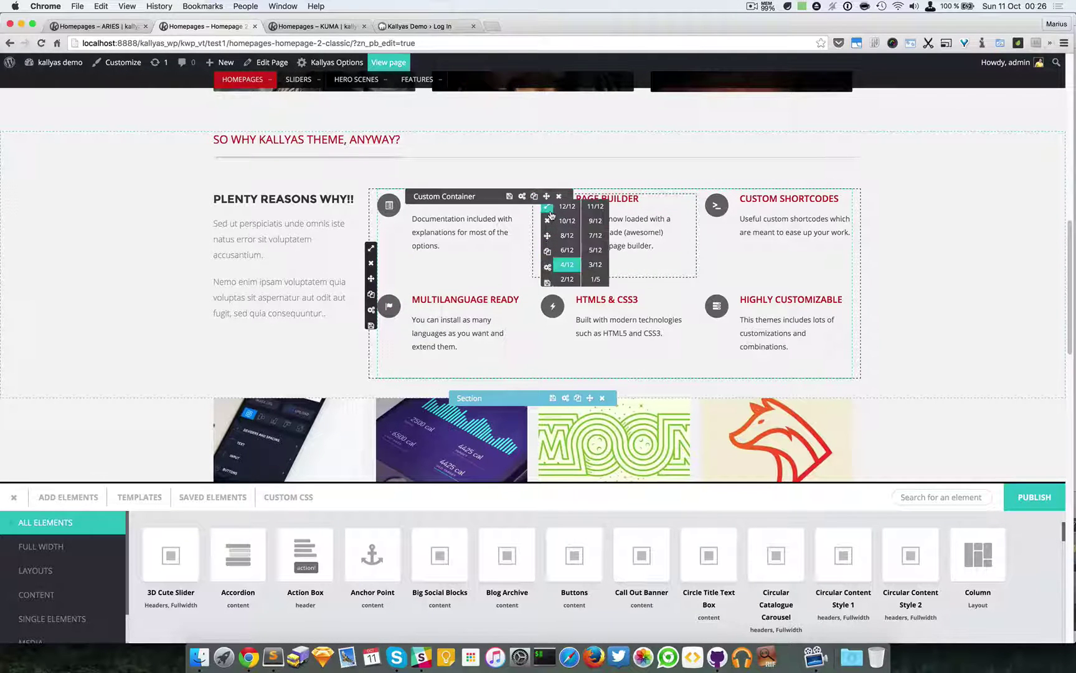
mouse_move(713, 202)
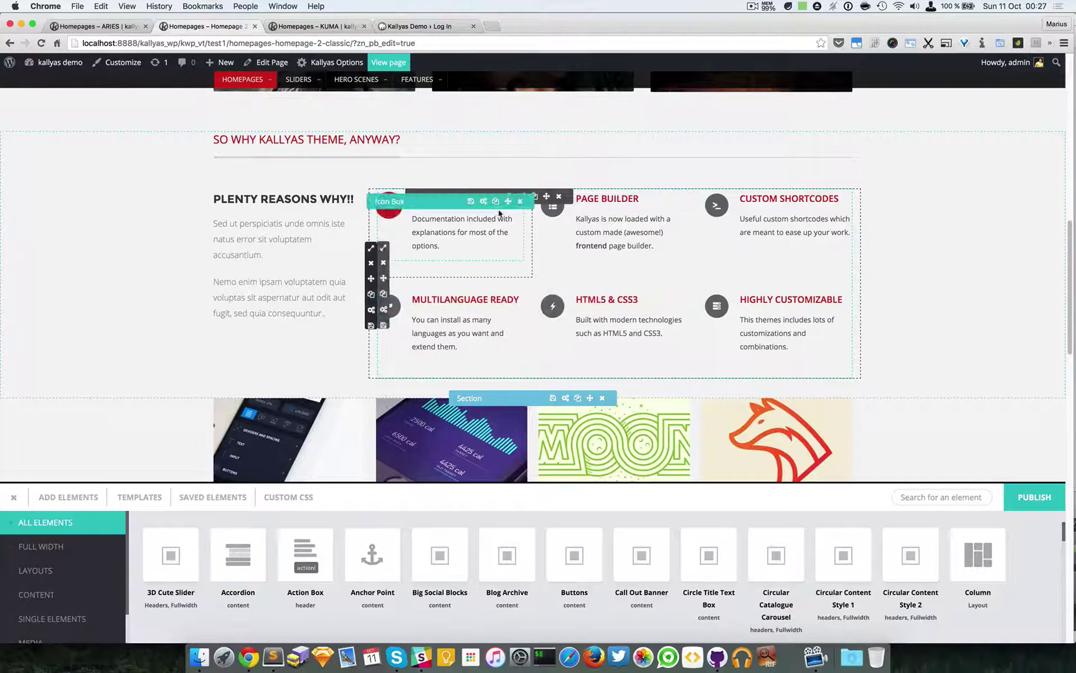
Open the Custom Container's options and move the dialog aside.
click(521, 195)
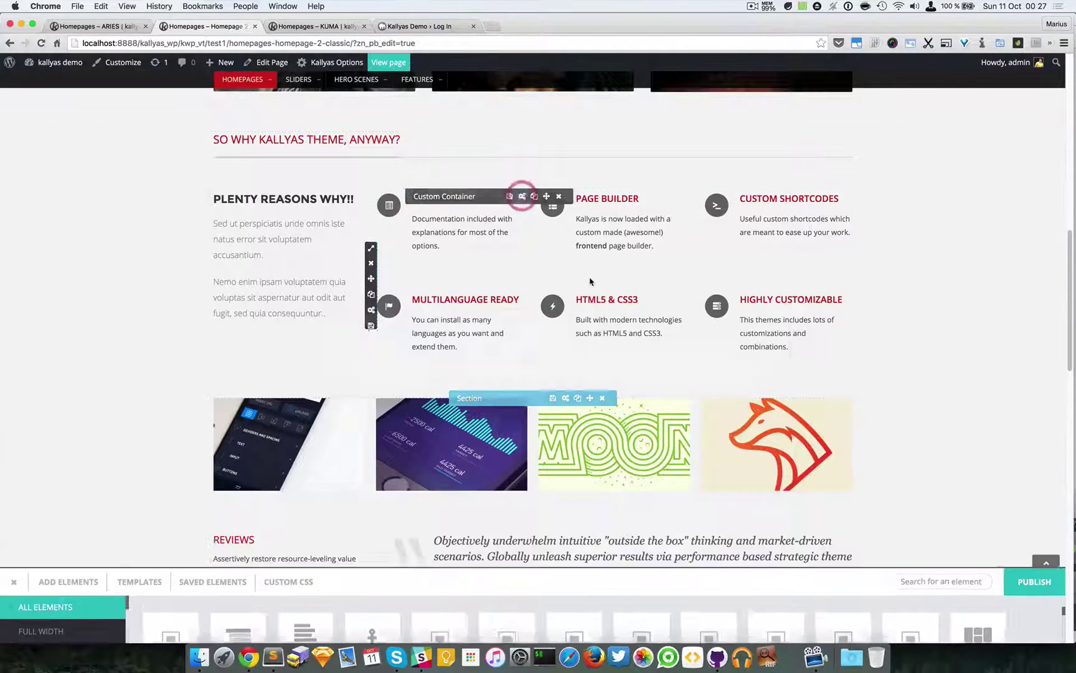
drag(550, 245, 759, 303)
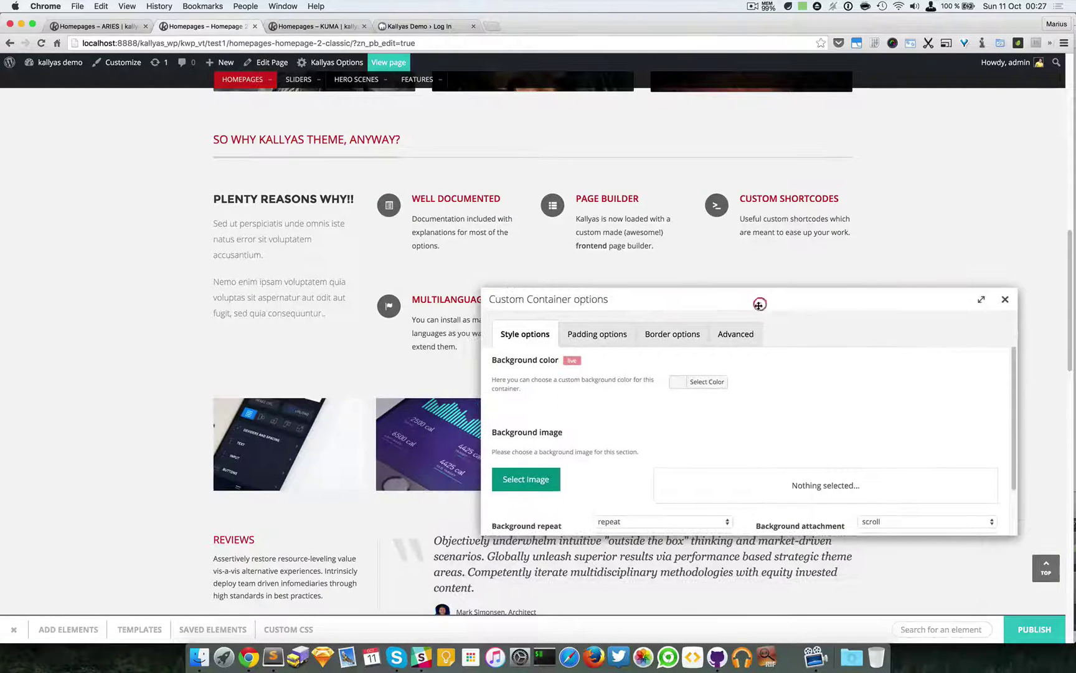
Give the Custom Container a light grey #dddddd background colour.
click(709, 384)
click(749, 413)
click(748, 414)
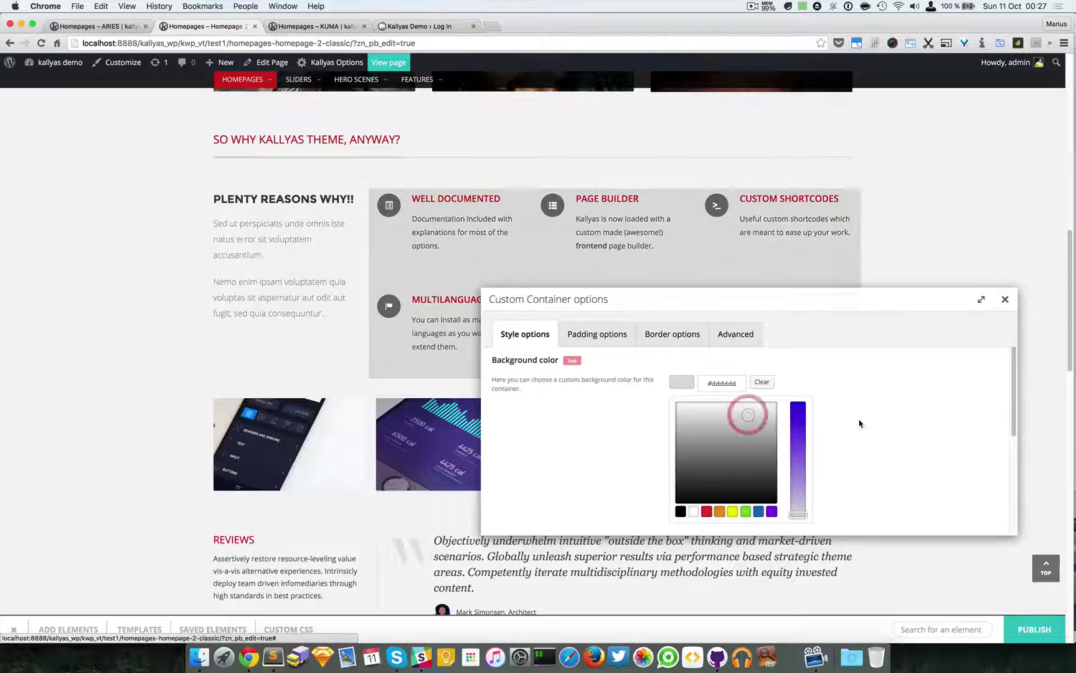
click(859, 417)
scroll(859, 401, down, 2)
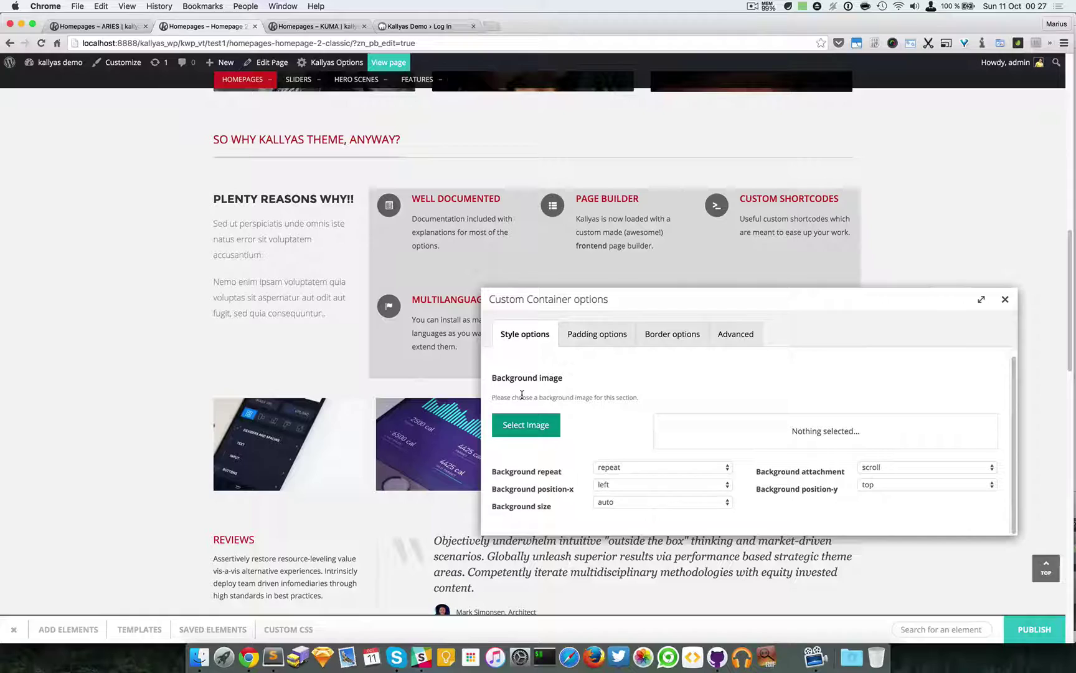
Review the container's padding settings without changing any values.
click(593, 336)
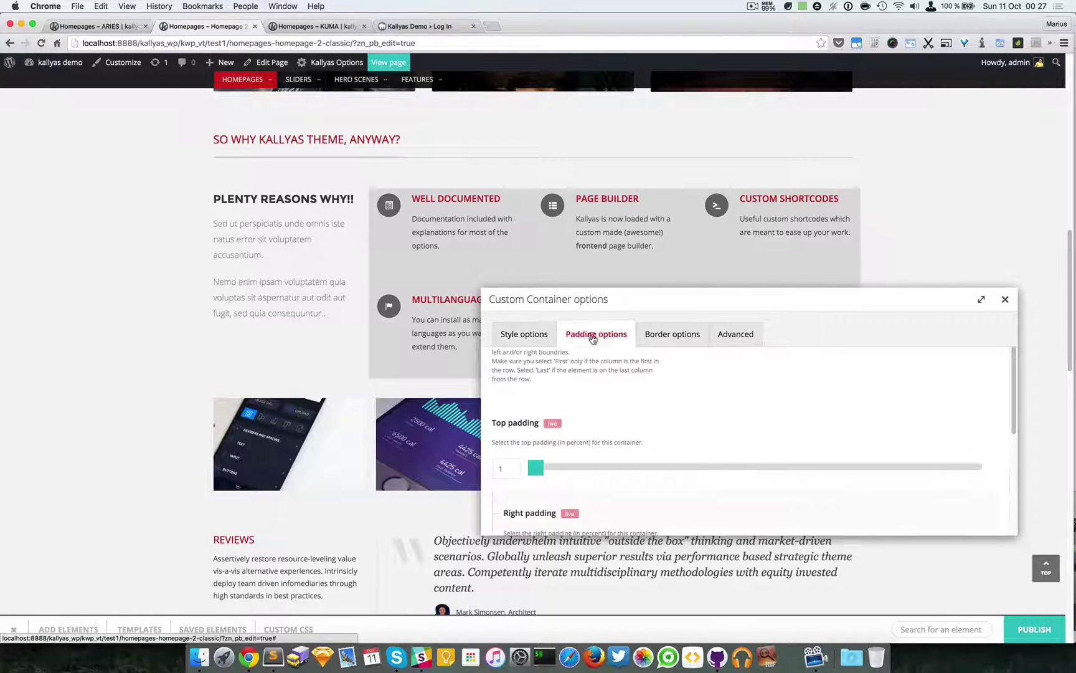
scroll(661, 421, up, 1)
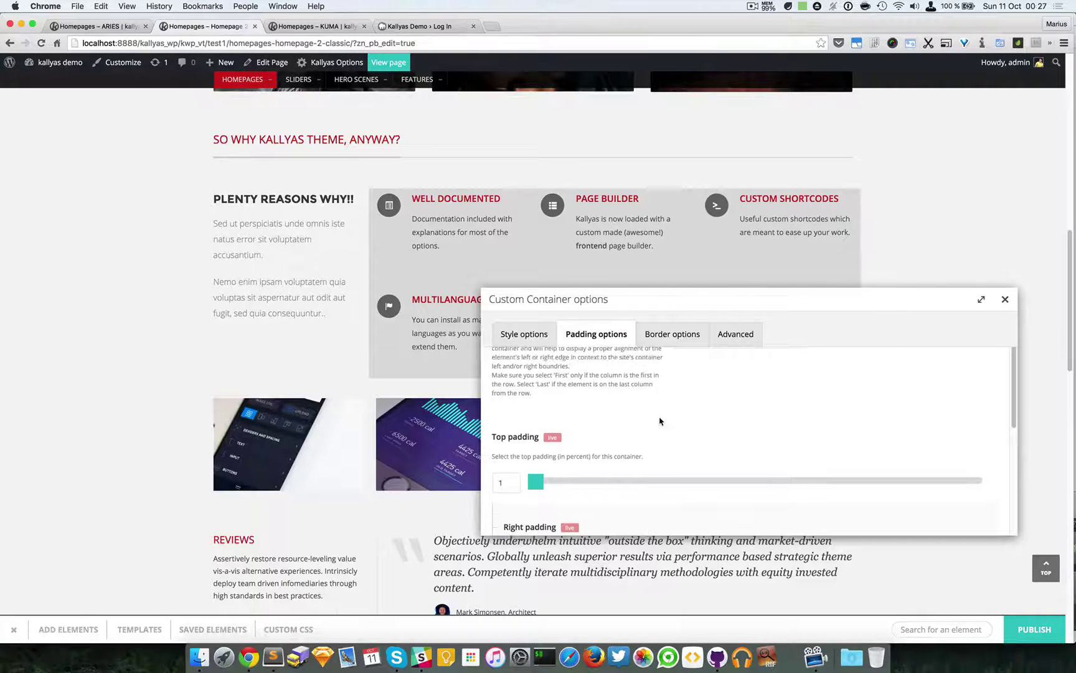
scroll(660, 421, up, 2)
scroll(660, 421, down, 5)
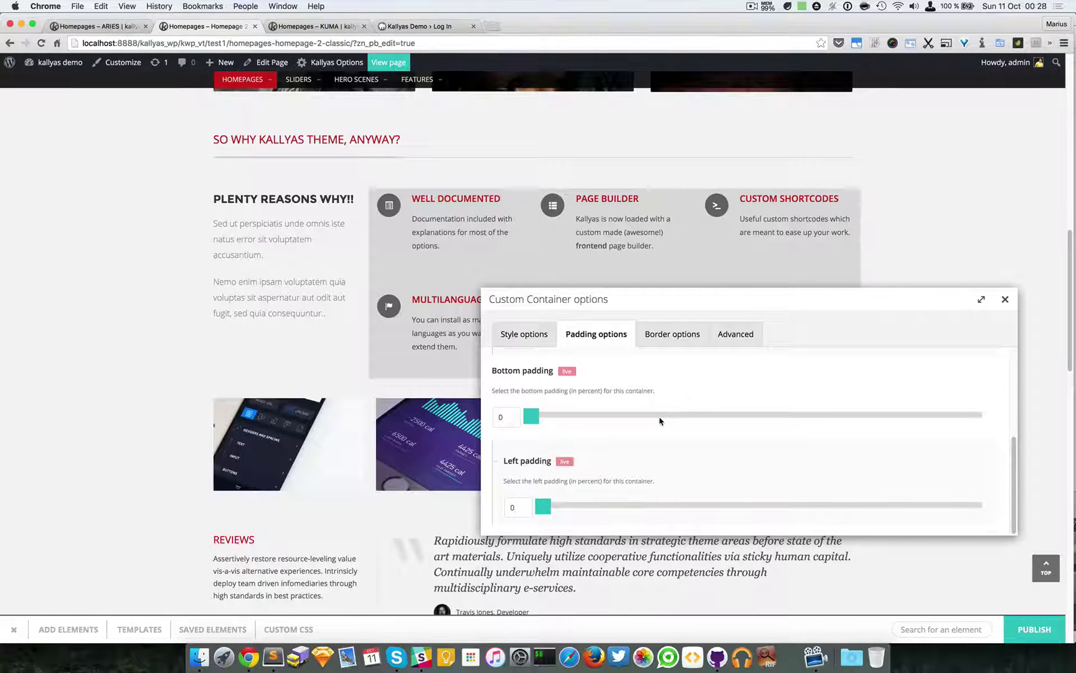
scroll(660, 421, up, 3)
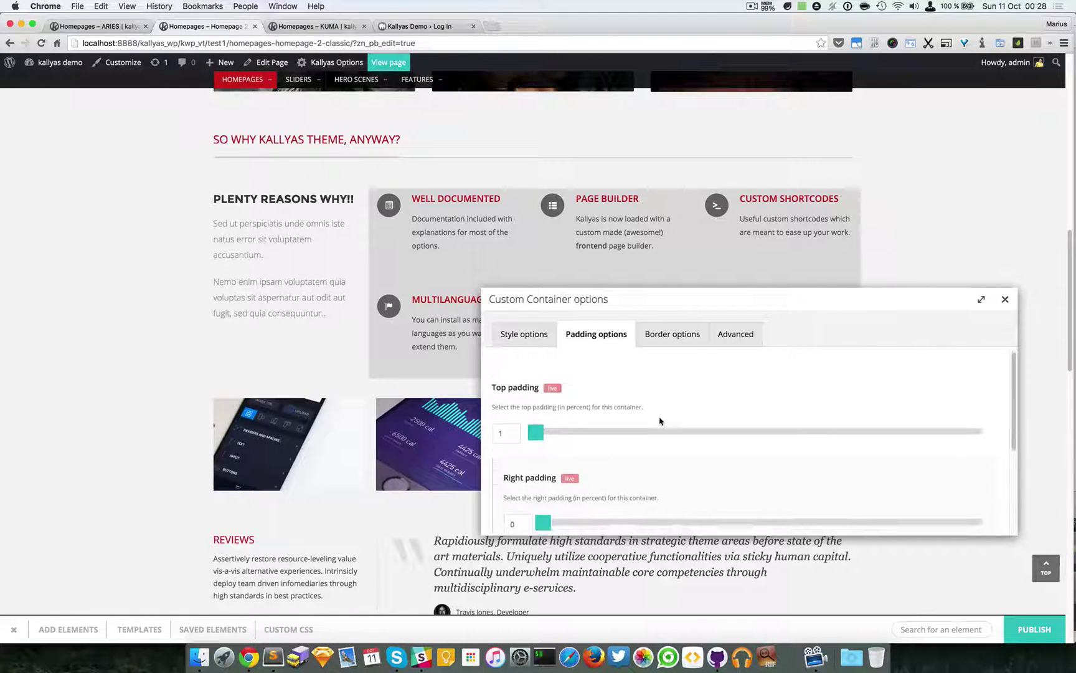
scroll(661, 421, up, 2)
scroll(637, 411, down, 1)
scroll(640, 409, down, 2)
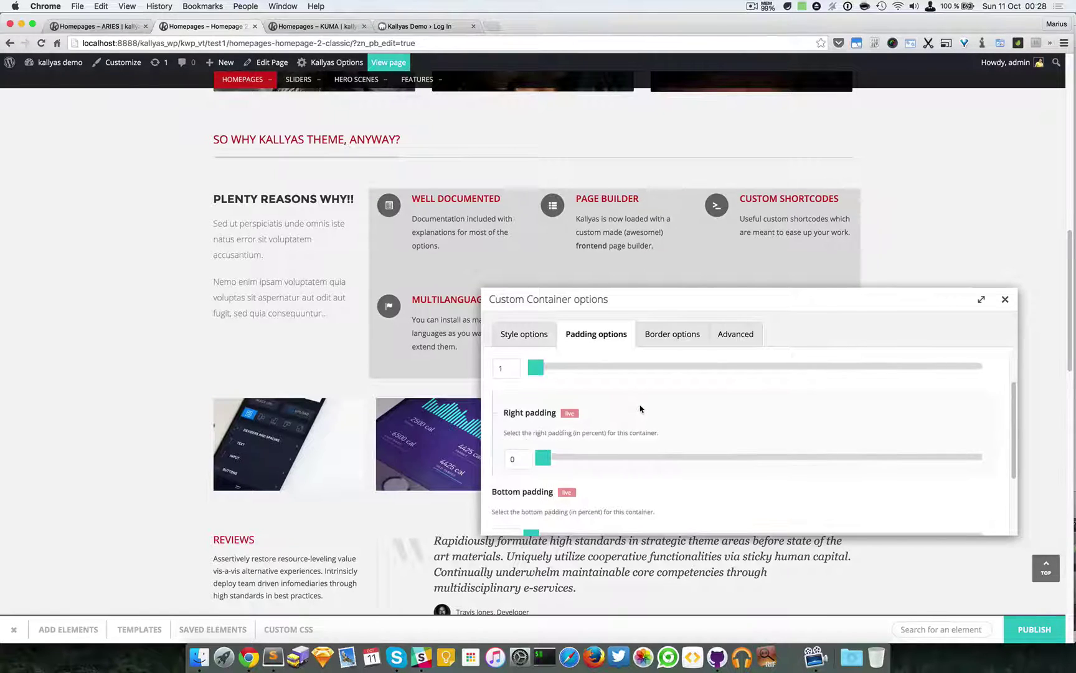
scroll(640, 408, up, 3)
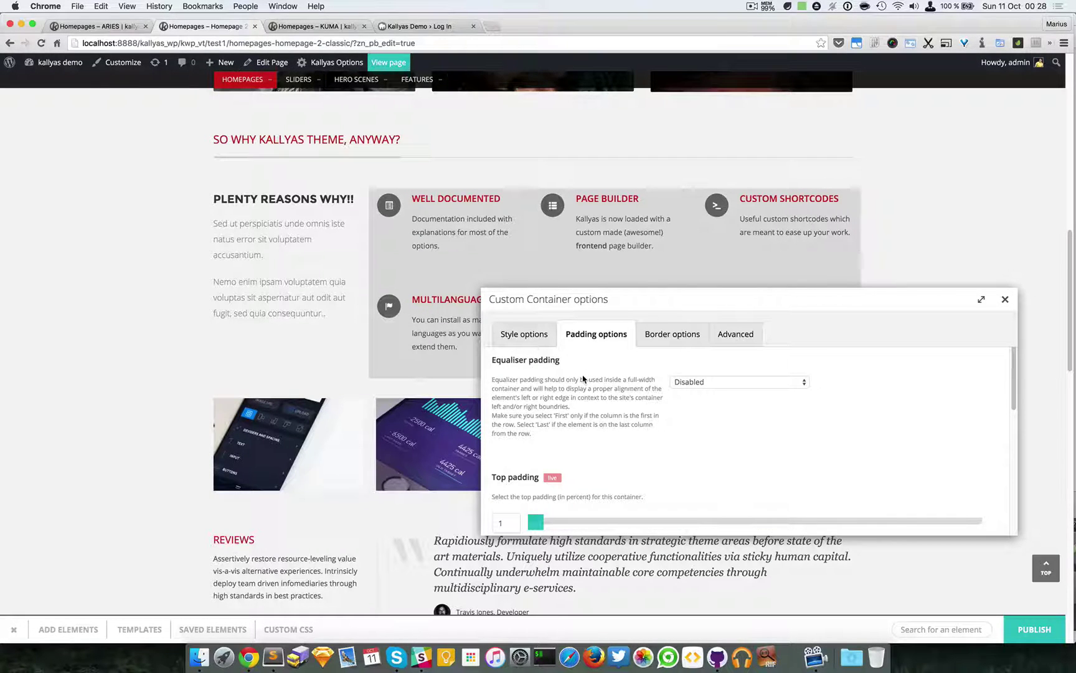
Give the container a solid border 13 wide.
click(661, 335)
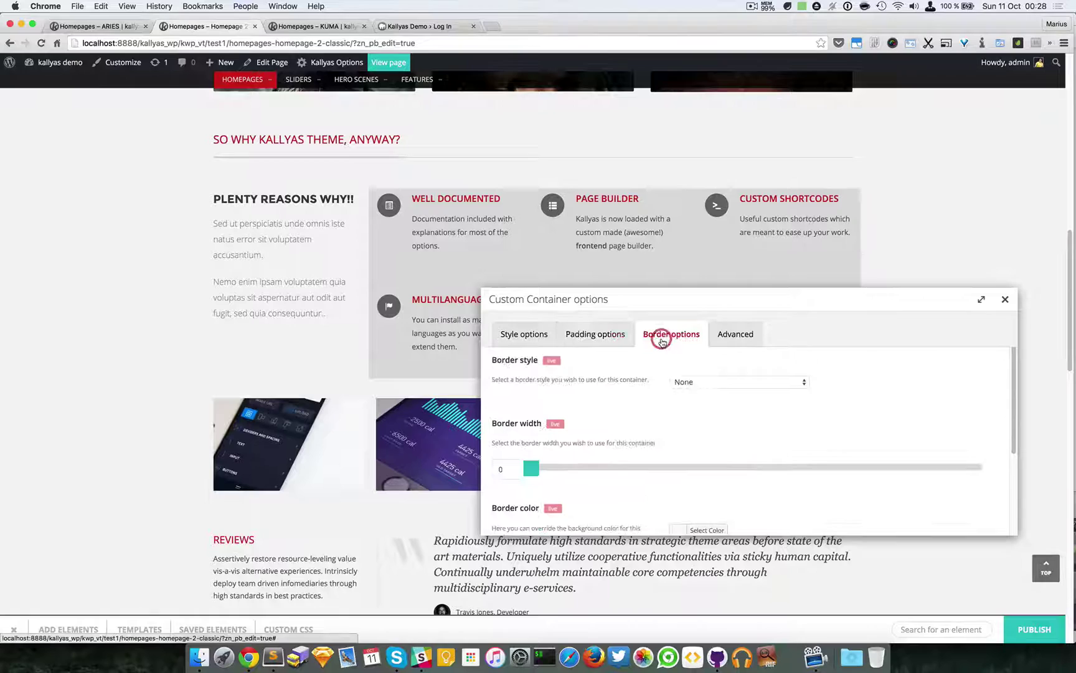
click(734, 384)
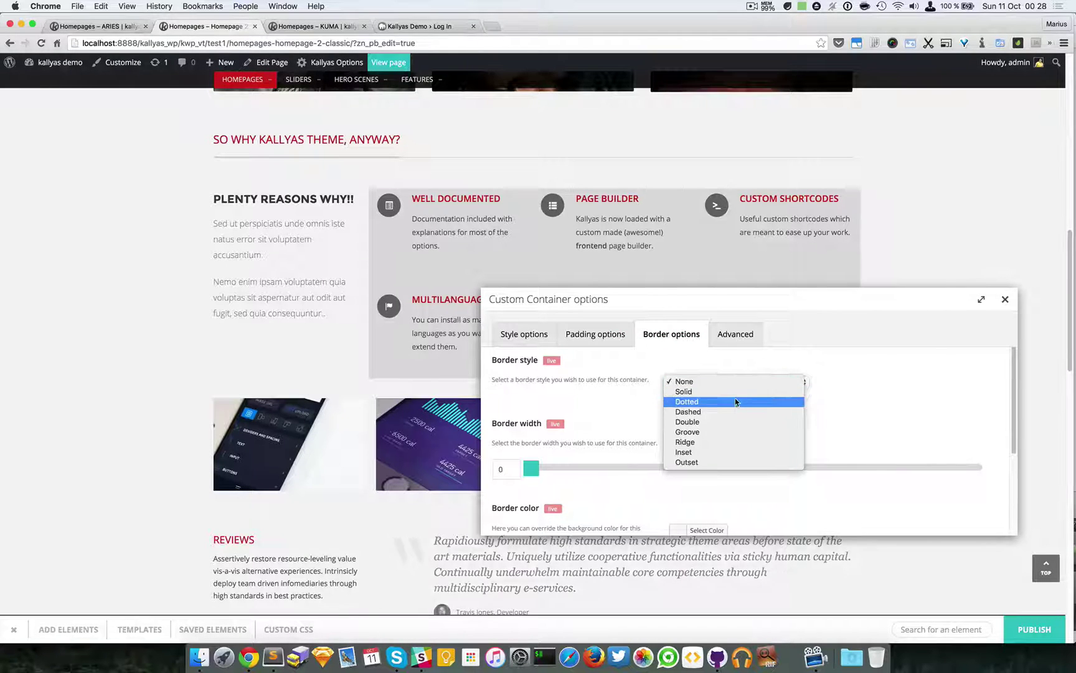
click(739, 391)
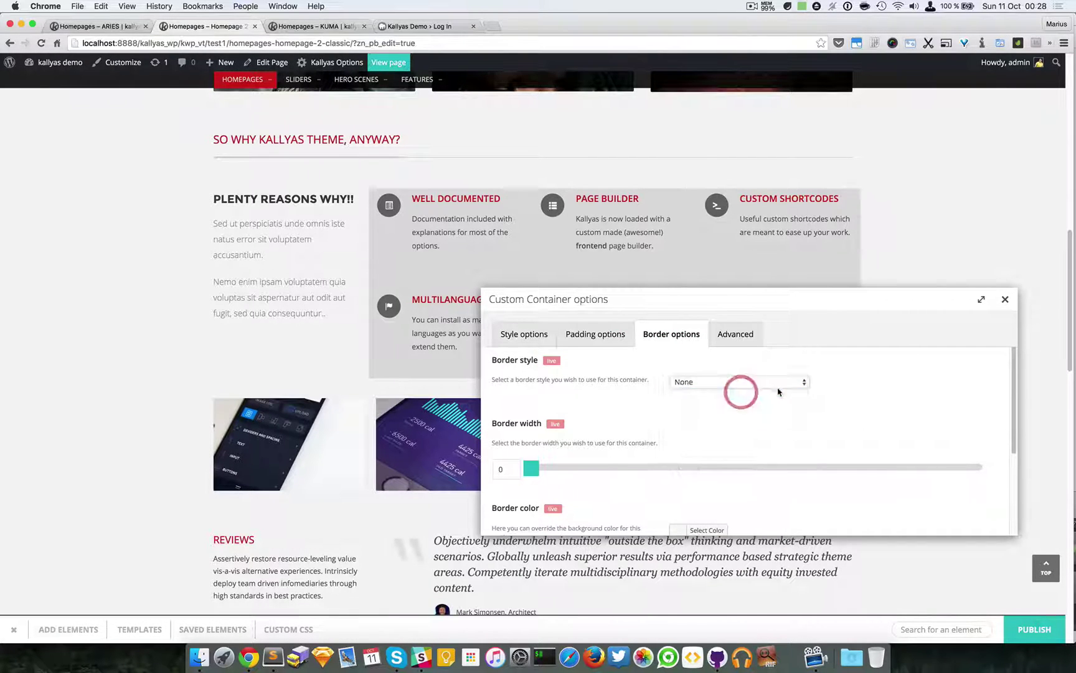
drag(531, 468, 589, 468)
scroll(651, 469, down, 2)
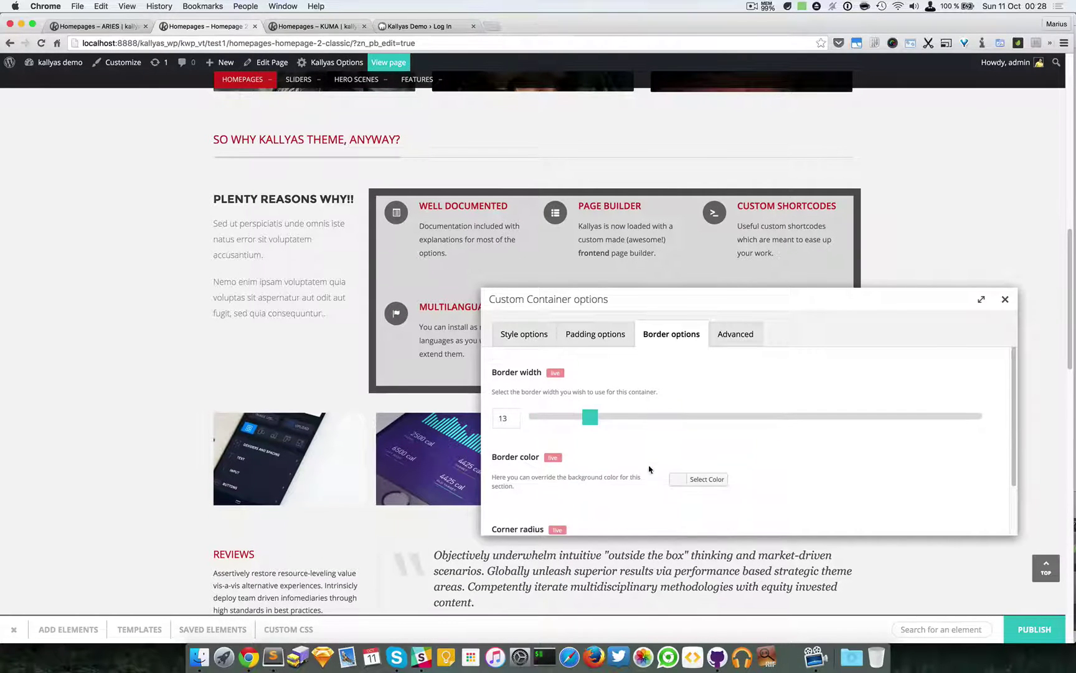
Set the border colour to #d3d3d3 and round the corners to 35 px.
click(707, 472)
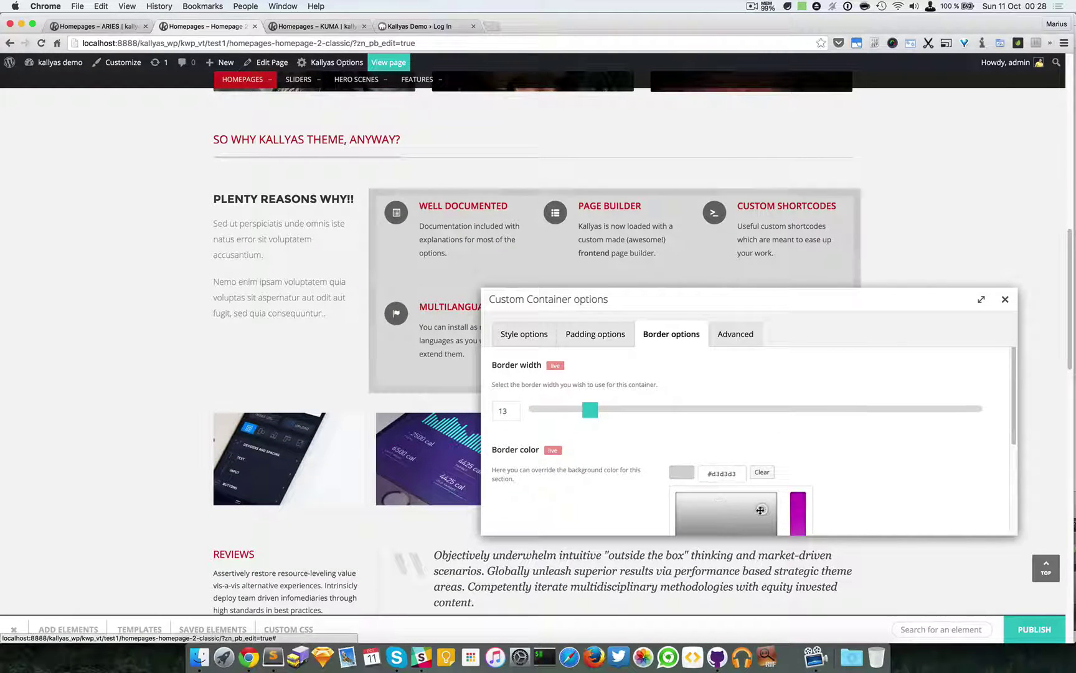
scroll(826, 447, down, 2)
click(880, 436)
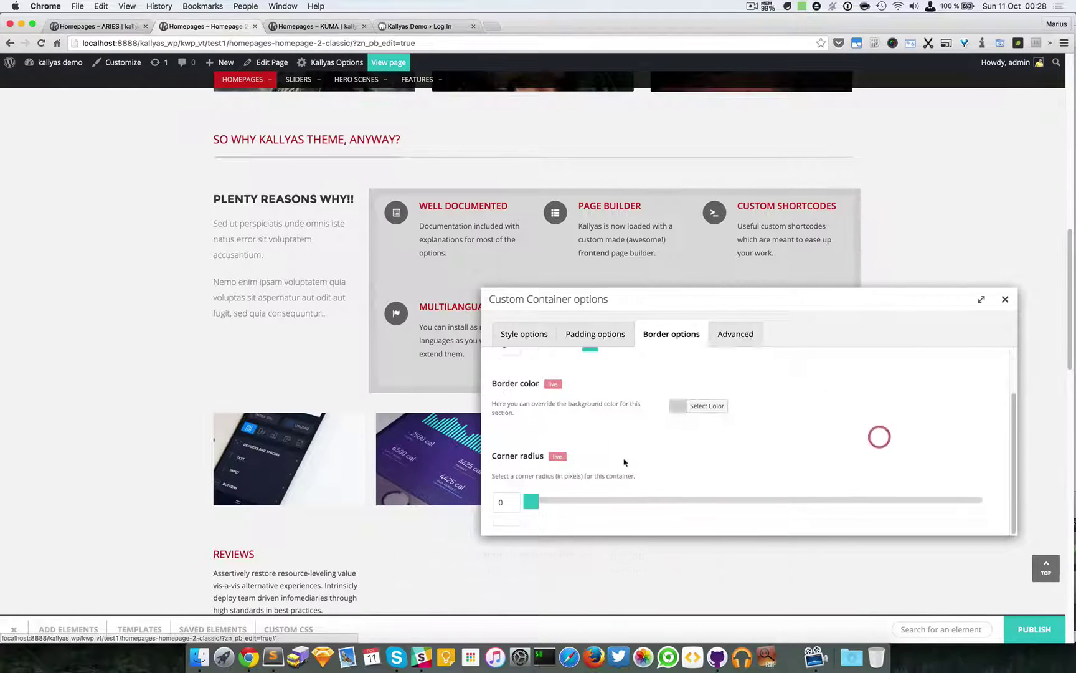
mouse_move(534, 497)
mouse_down()
mouse_move(609, 503)
mouse_move(536, 502)
mouse_up()
scroll(588, 478, up, 3)
Try Small (10px) and Large (40px) gutters, then restore the Default (15px) gutter size.
click(741, 339)
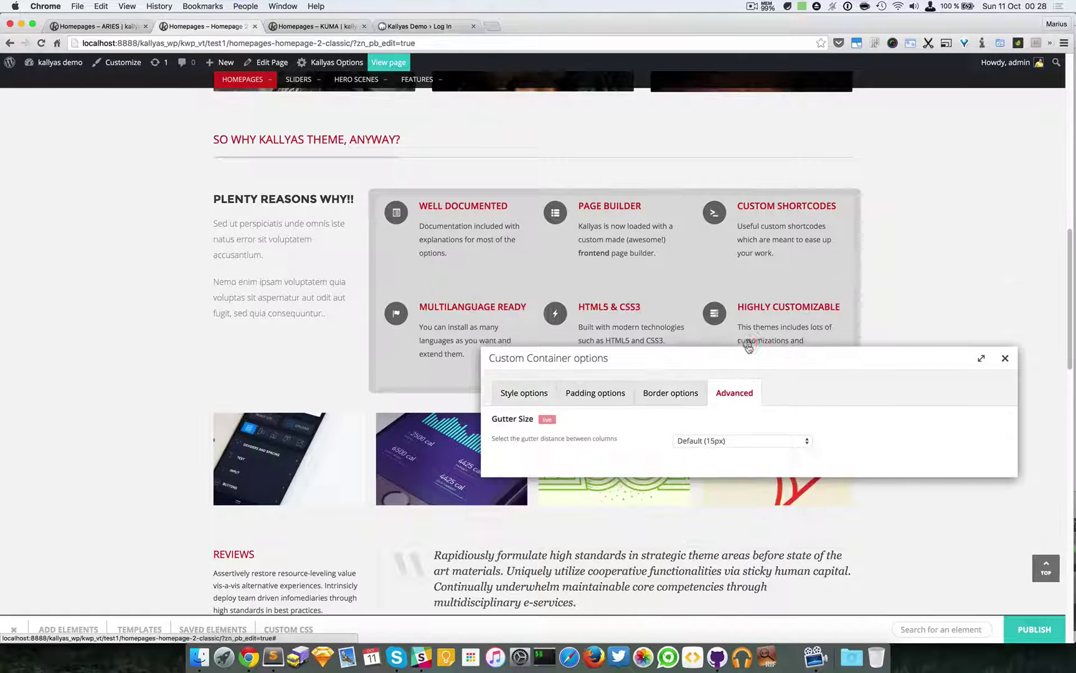
click(740, 440)
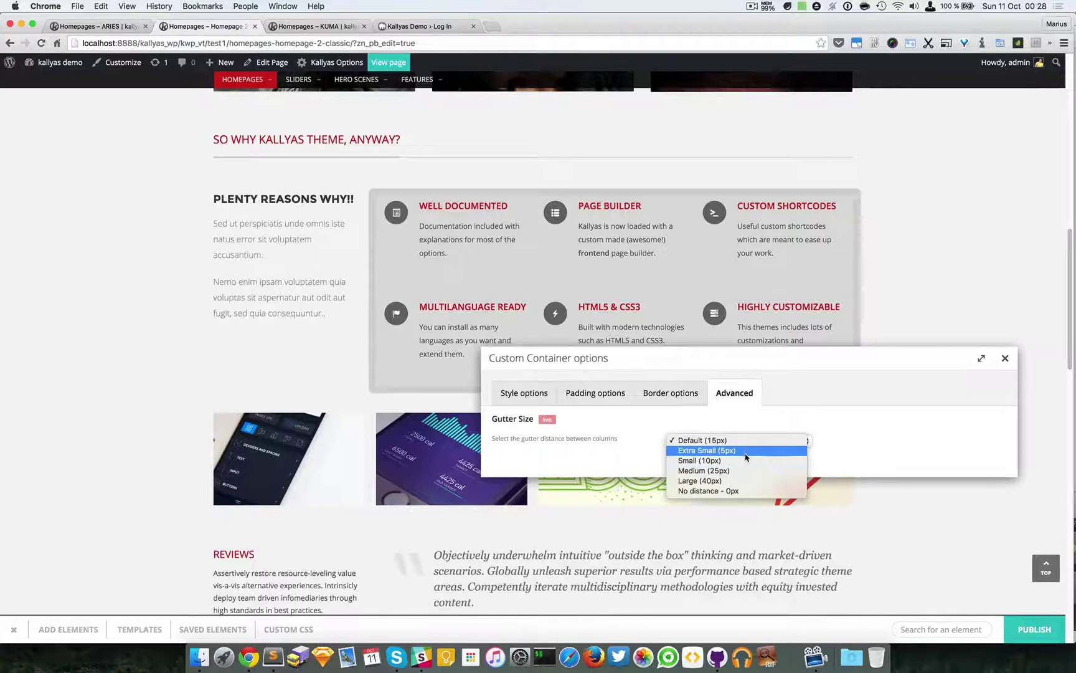
click(746, 460)
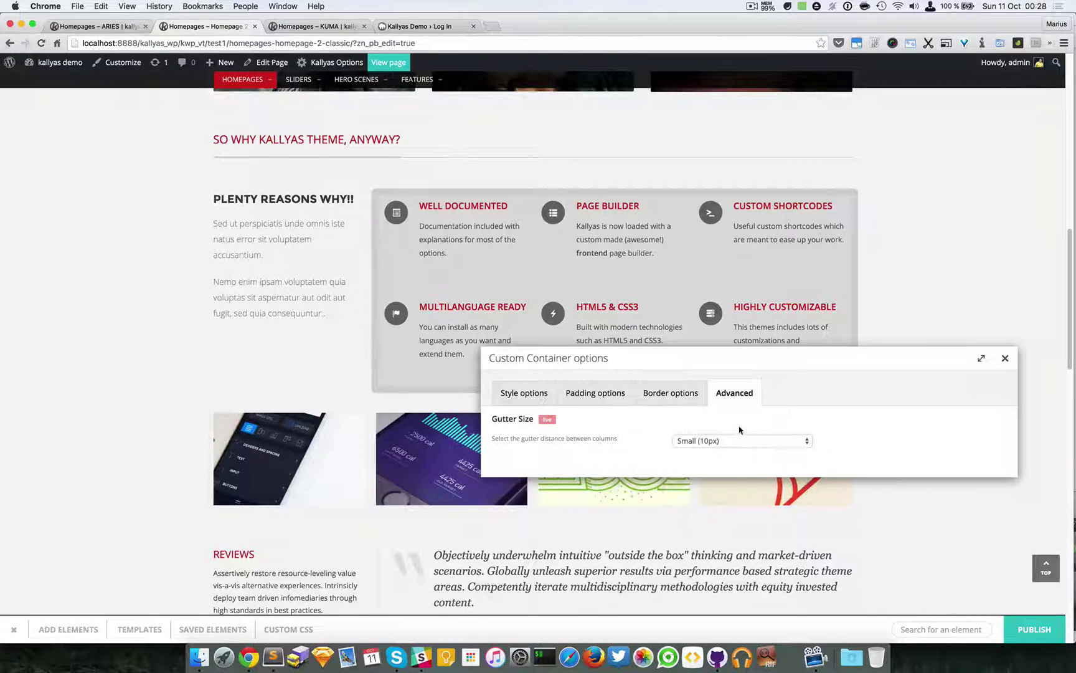
click(741, 439)
click(742, 461)
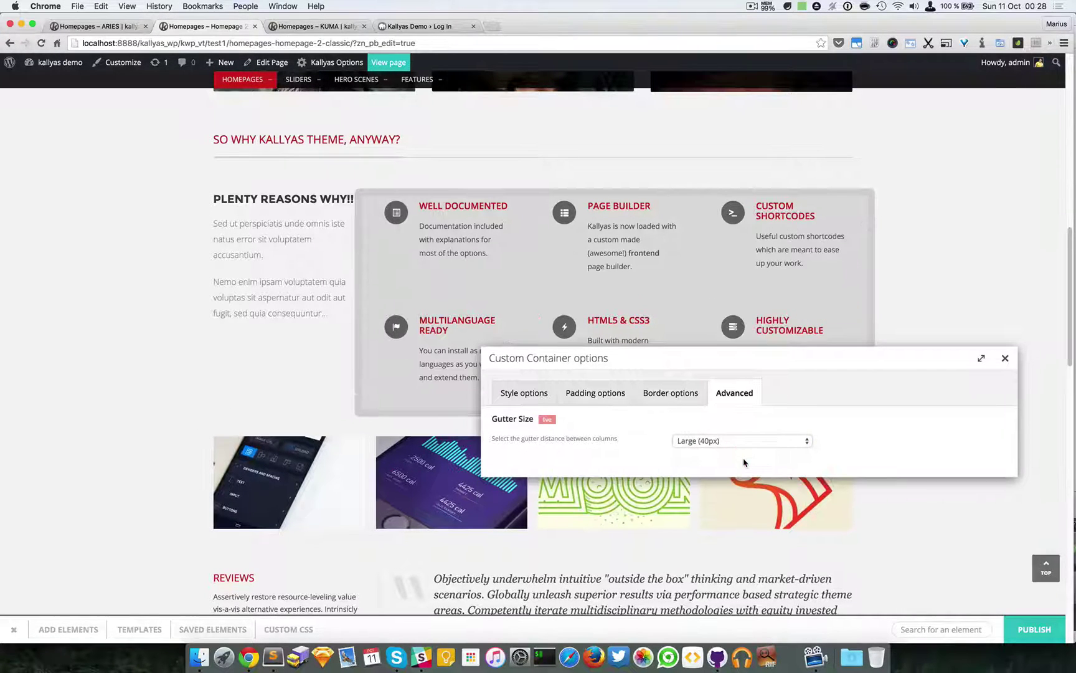
click(741, 438)
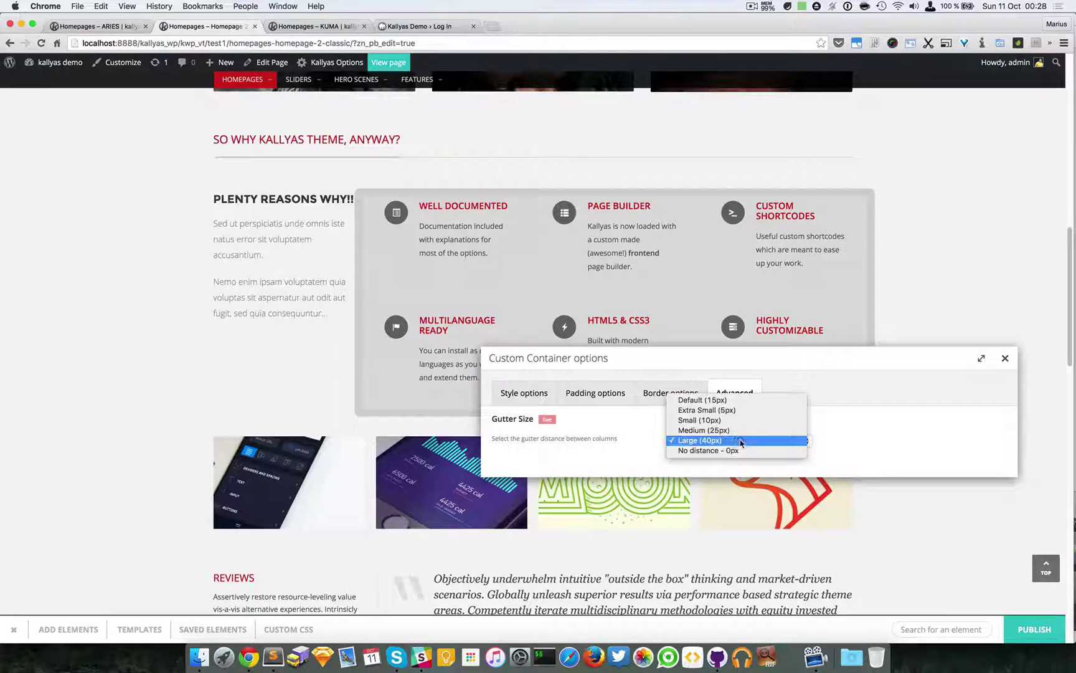
click(738, 402)
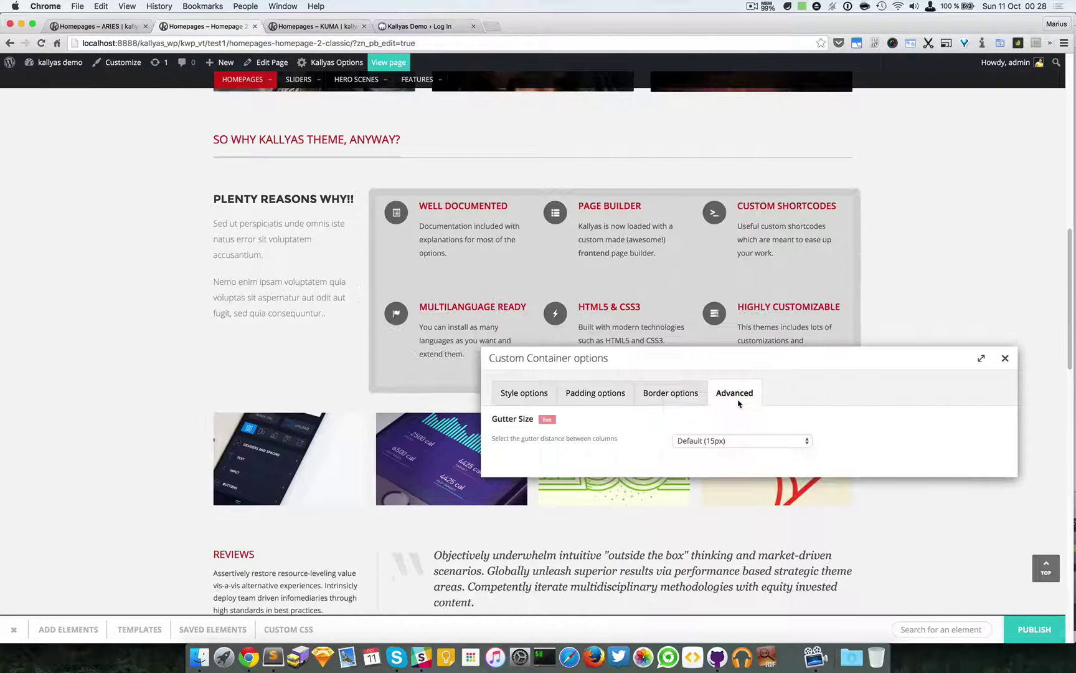
click(525, 394)
scroll(791, 457, down, 2)
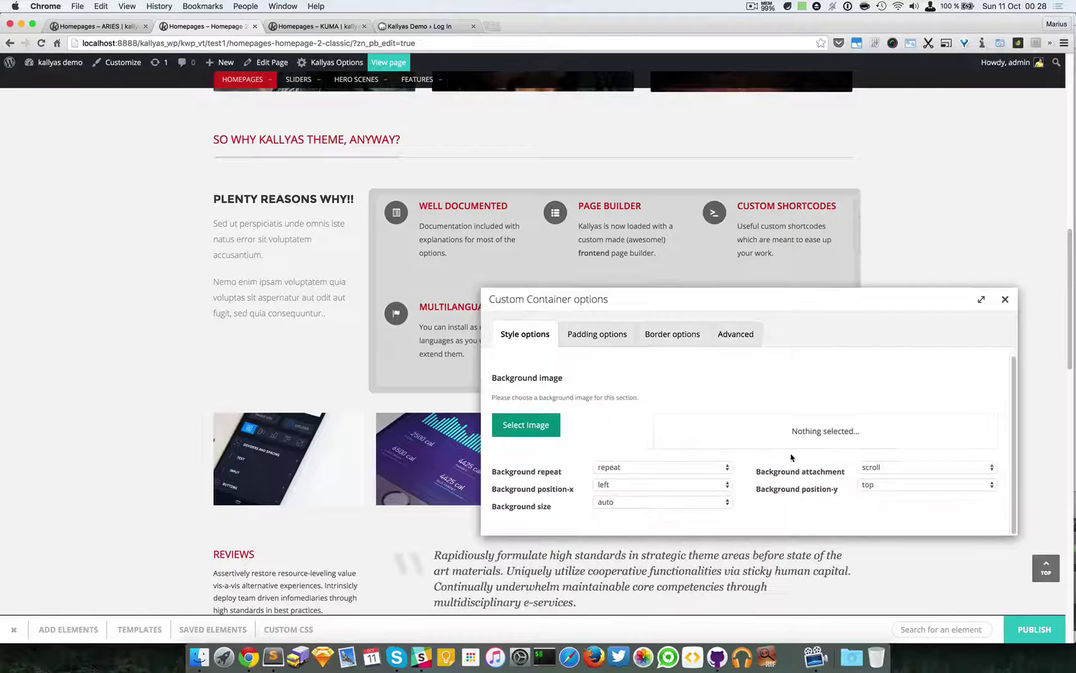
scroll(927, 436, up, 2)
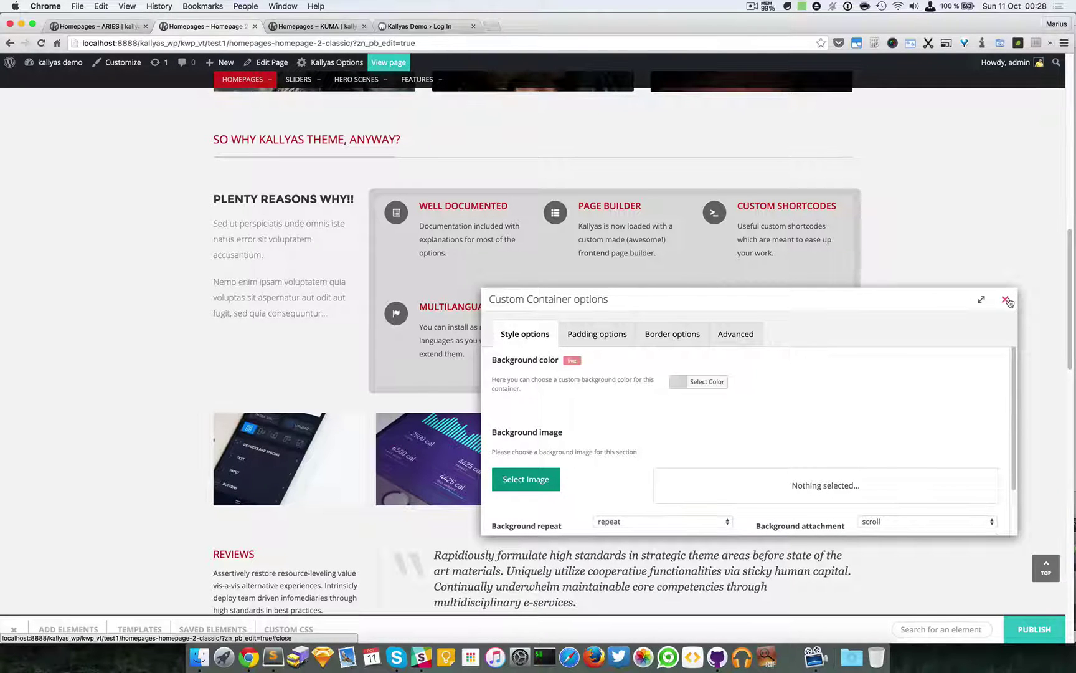
click(1006, 300)
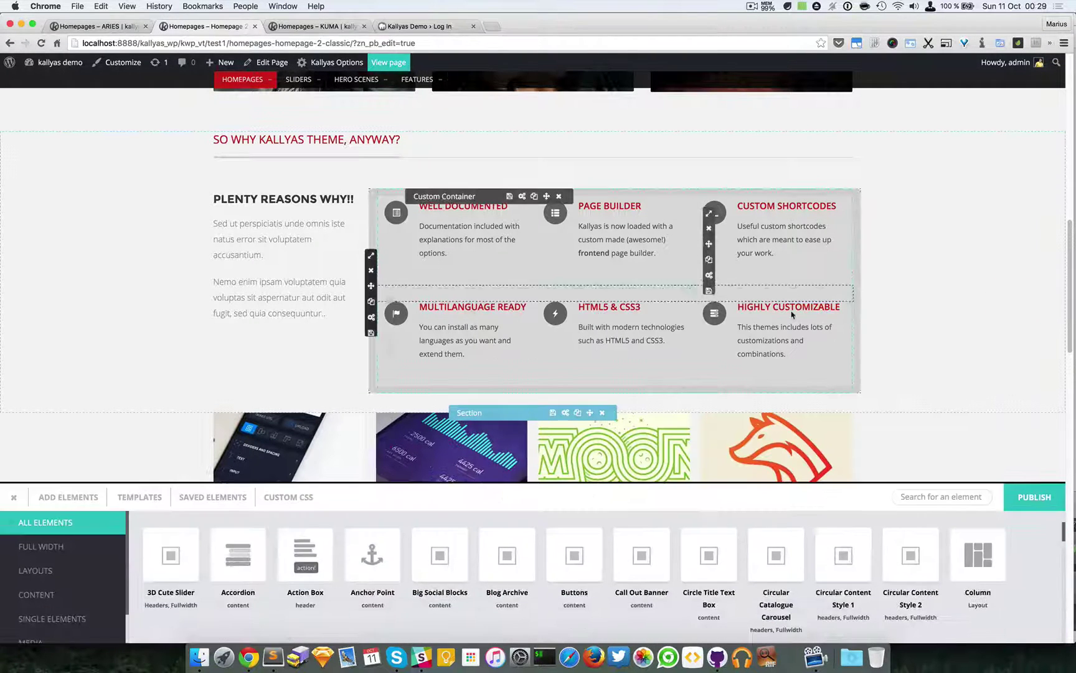